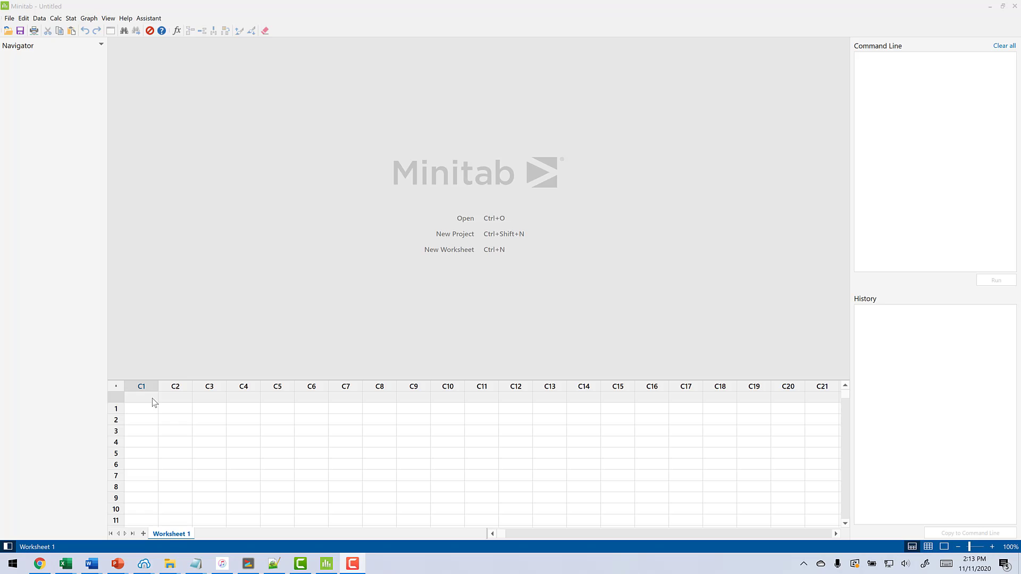
Step: Paste the x1, x2 and y data into the Minitab worksheet and switch to Data Only view
left_click(153, 400)
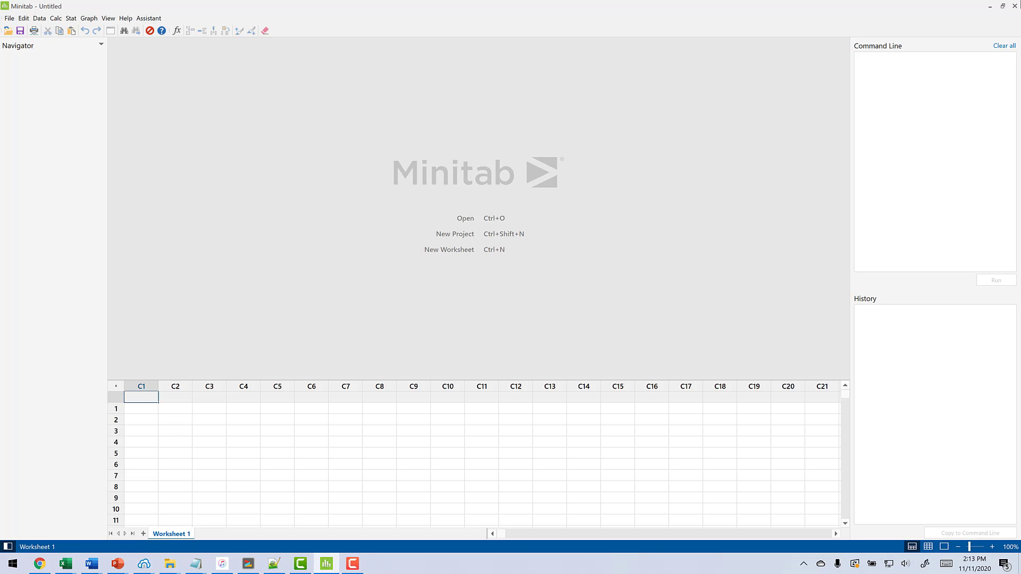
key("ctrl+v")
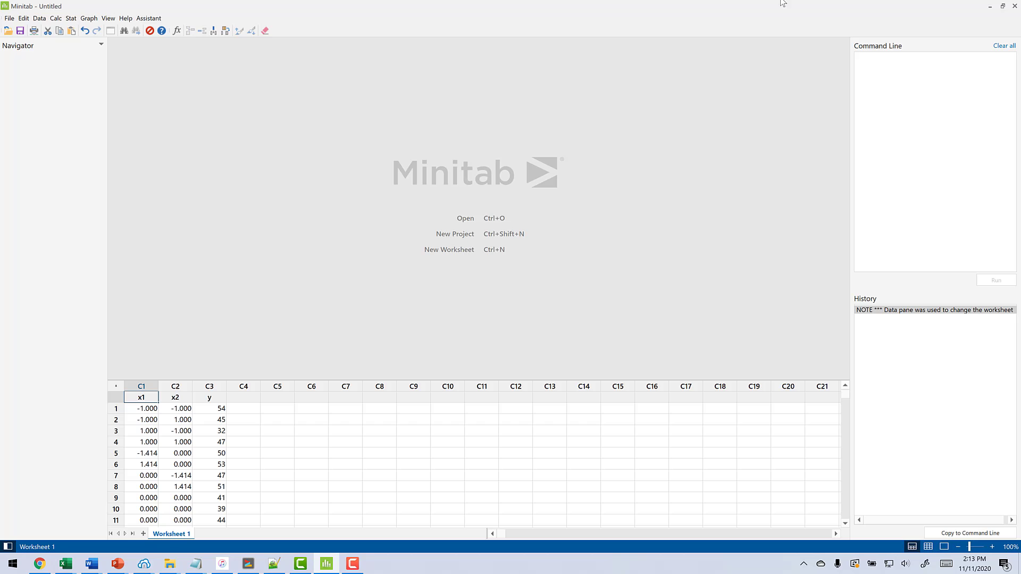
left_click(109, 19)
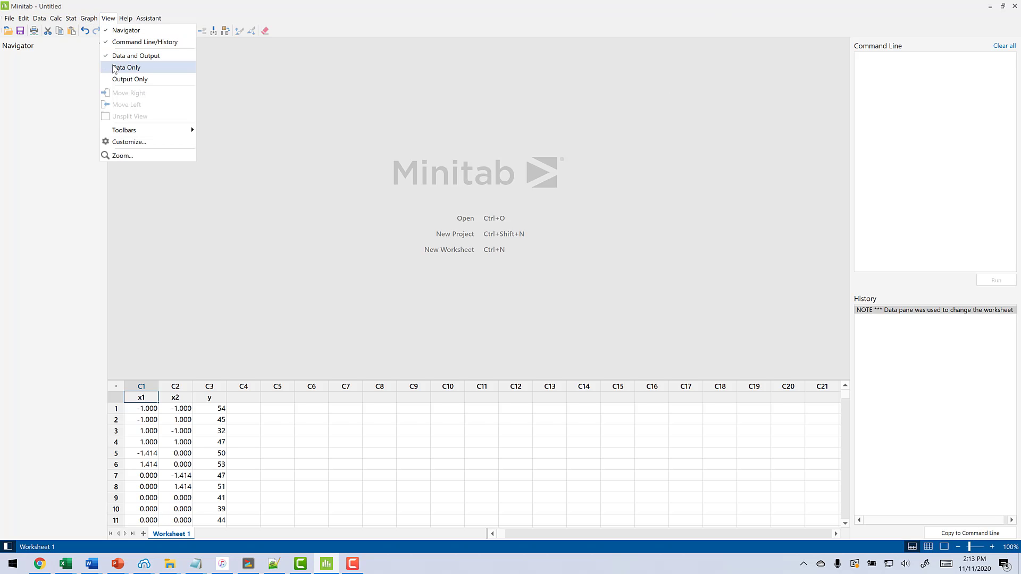
left_click(115, 67)
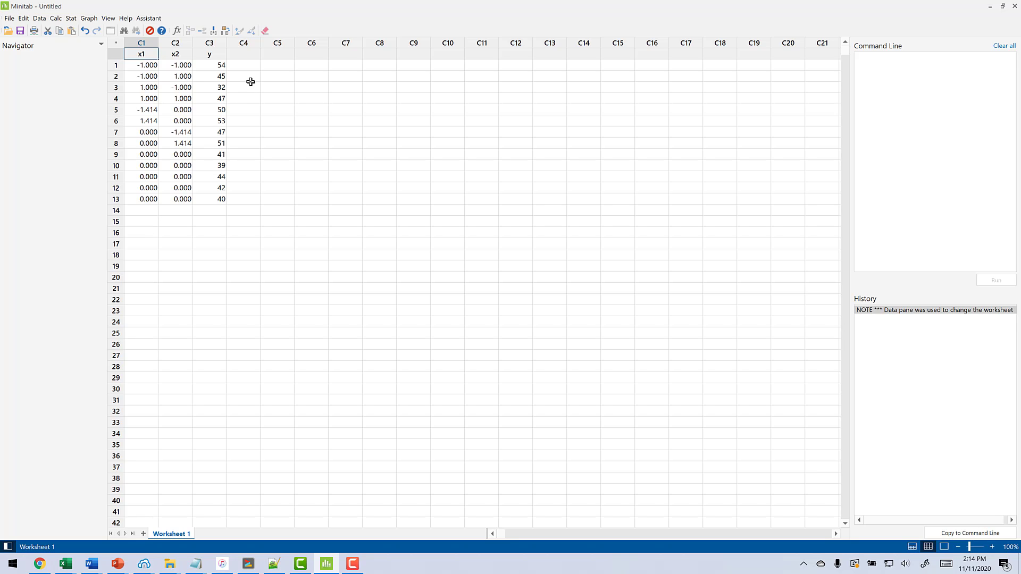
Step: Name column C4 'pt type' and enter 1 for the four corner runs
left_click(252, 57)
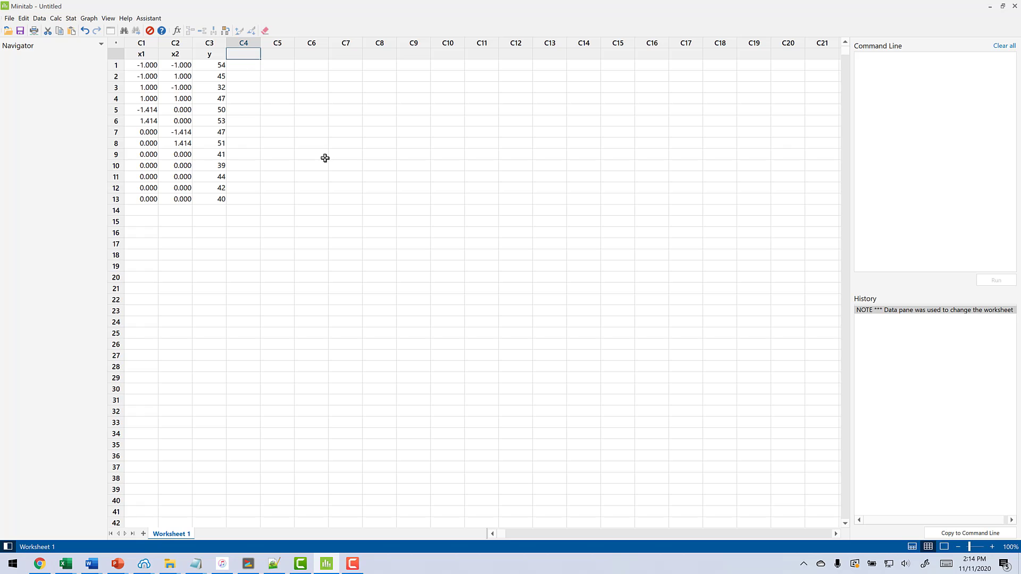
type("pt type")
key("Return")
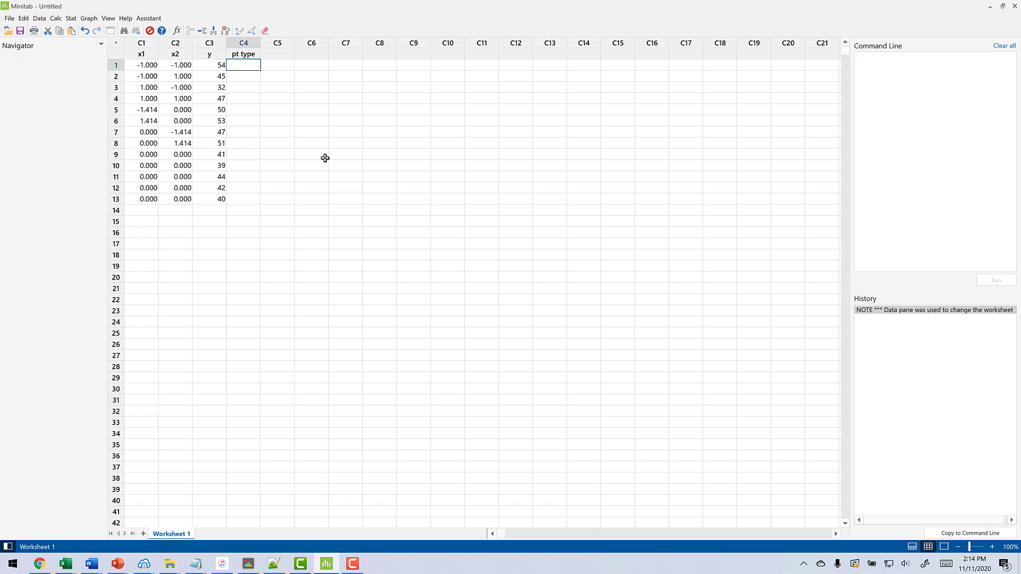
type("1")
key("Return")
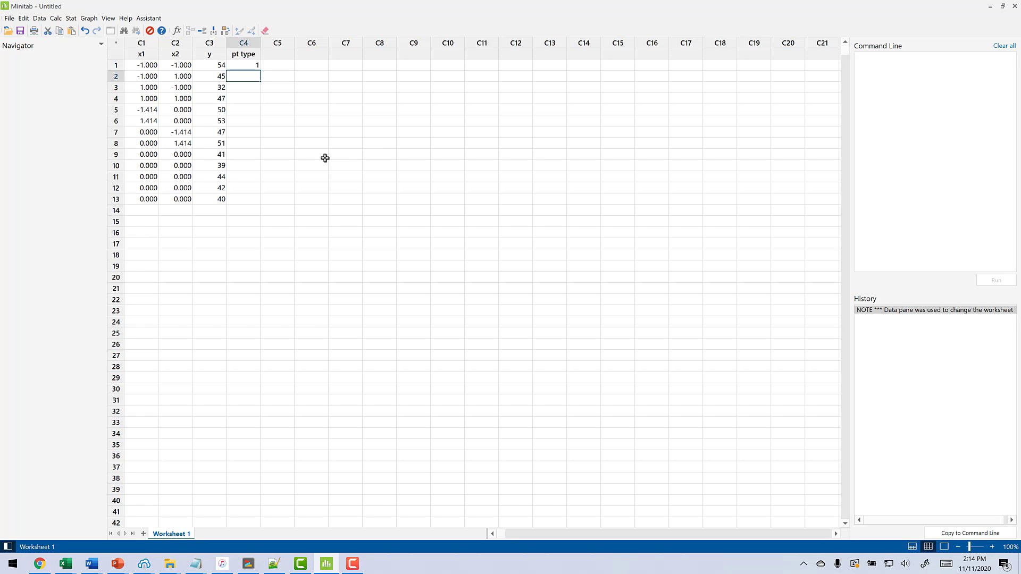
type("1")
key("Return")
type("1")
key("Return")
type("1")
key("Return")
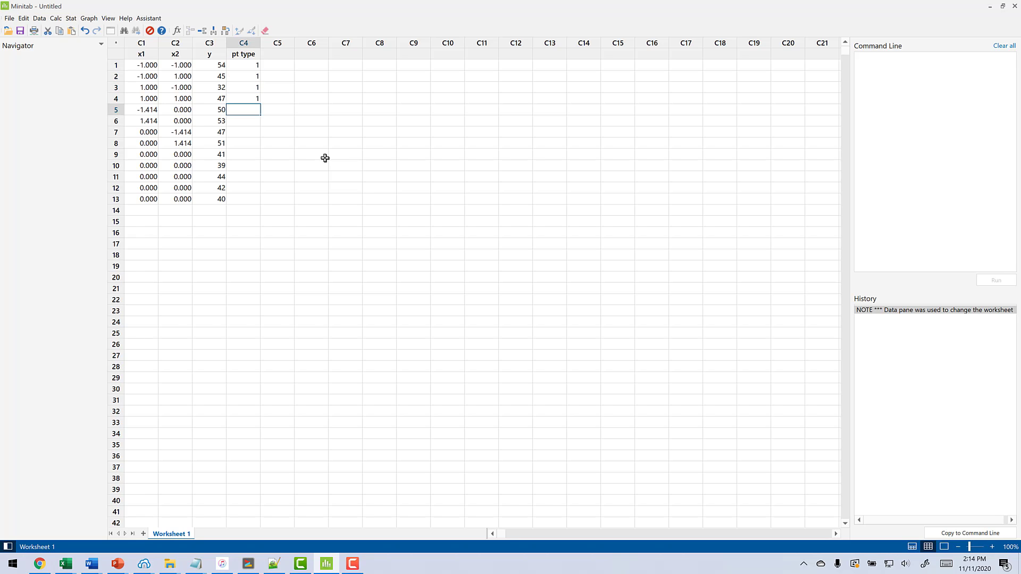
Step: Enter -1 for the four axial runs and 0 for the five center runs
type("-1")
key("Return")
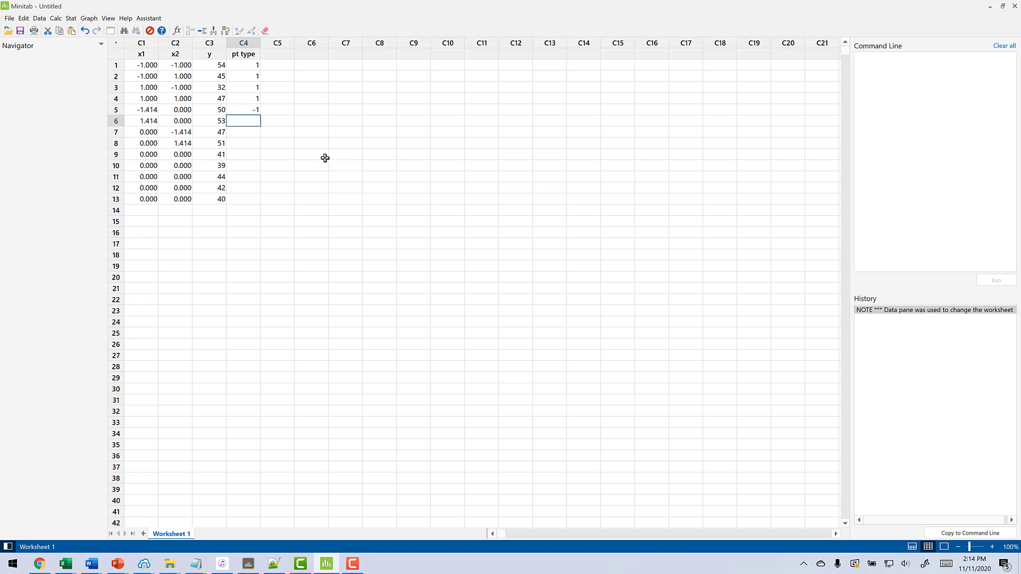
type("-1")
key("Return")
type("-1")
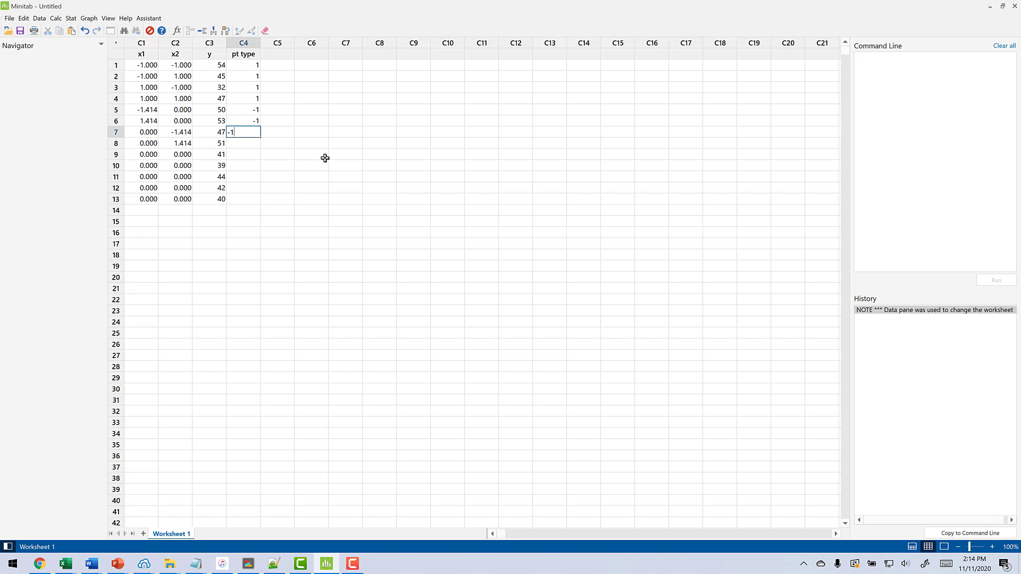
key("Return")
type("-1")
key("Return")
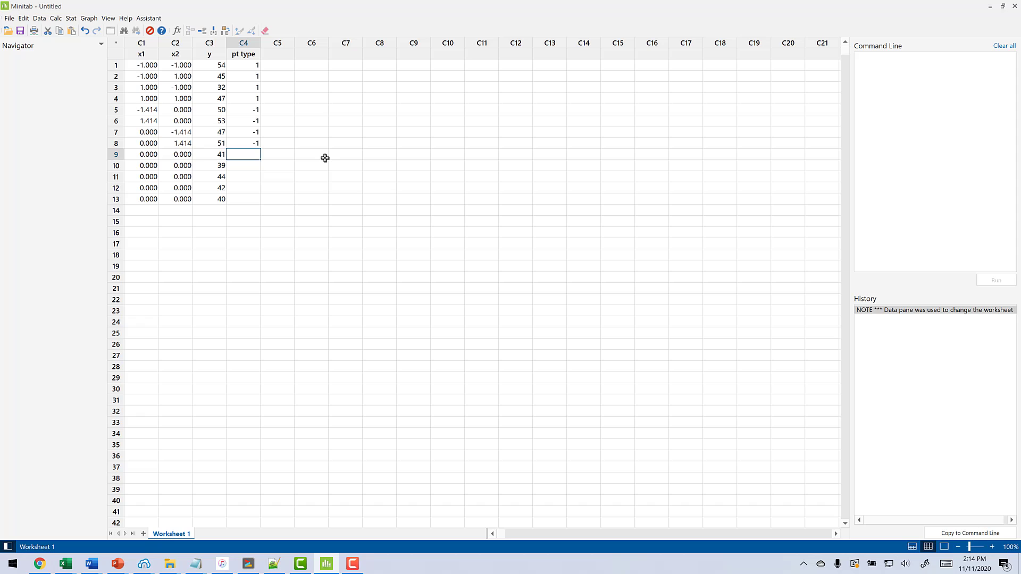
type("0")
key("Return")
type("0")
key("Return")
type("0")
key("Return")
type("0")
key("Return")
type("0")
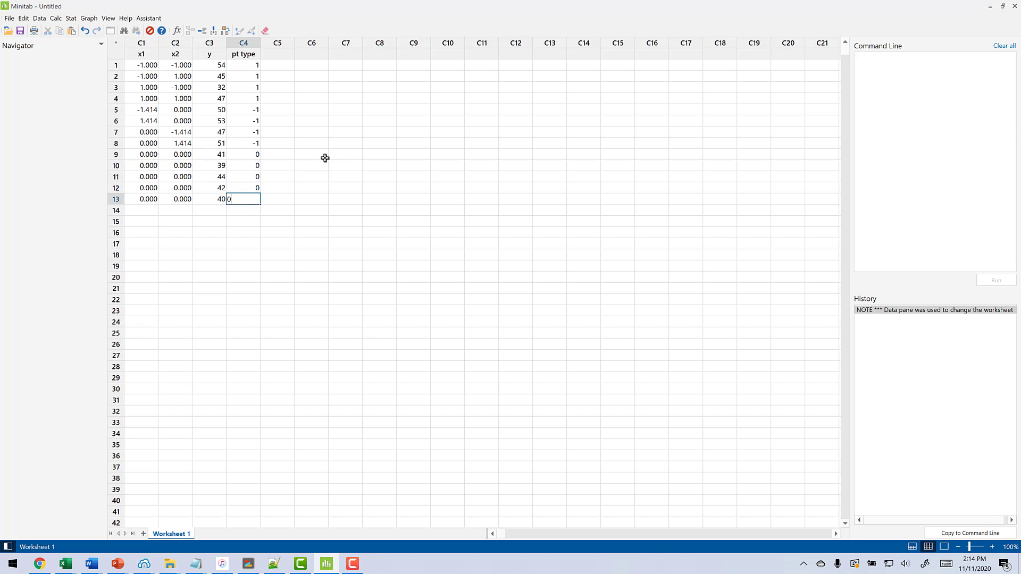
key("Return")
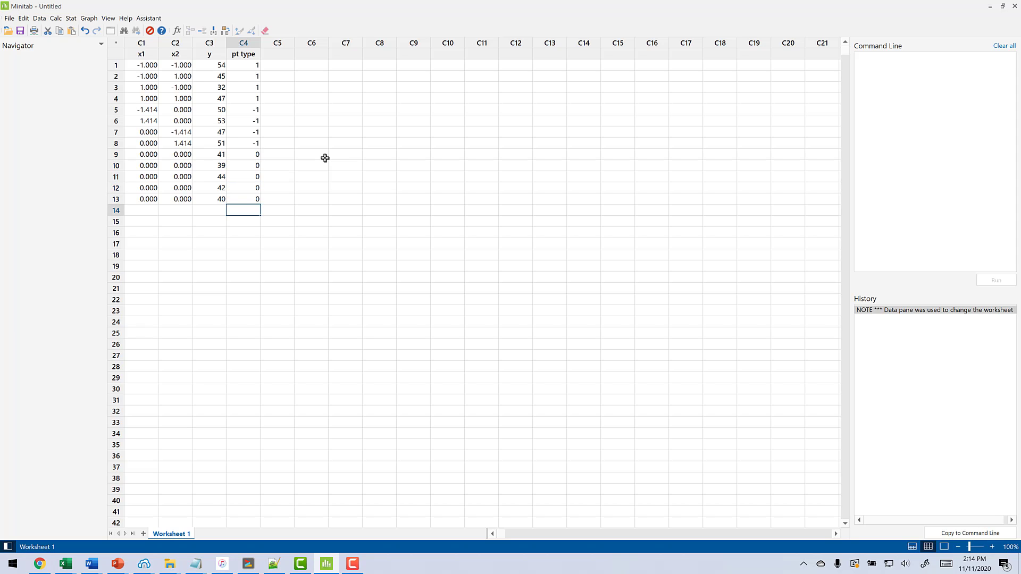
Step: In Define Custom Response Surface Design, make x1 and x2 the continuous factors
left_click(71, 18)
mouse_move(85, 68)
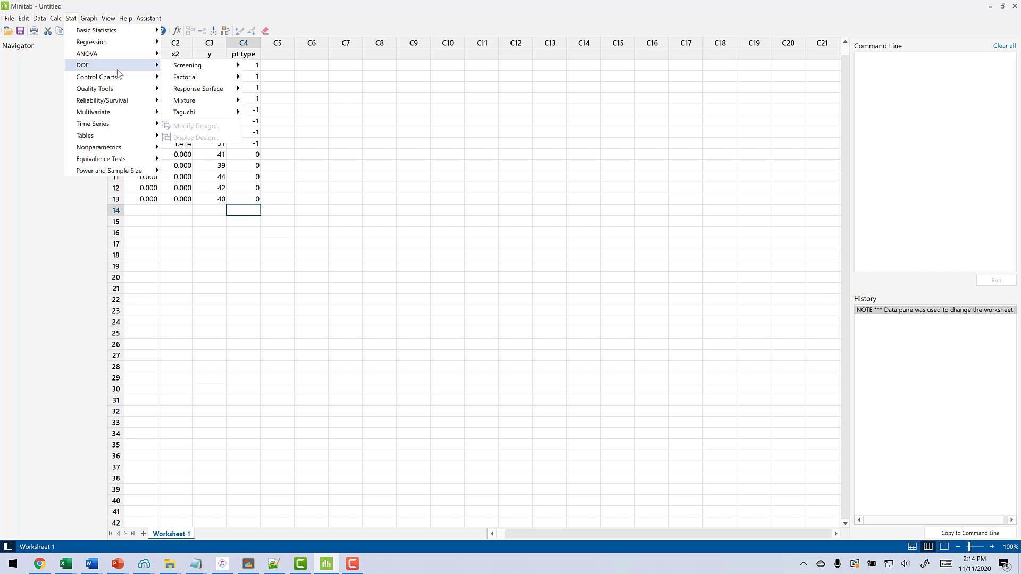
mouse_move(196, 92)
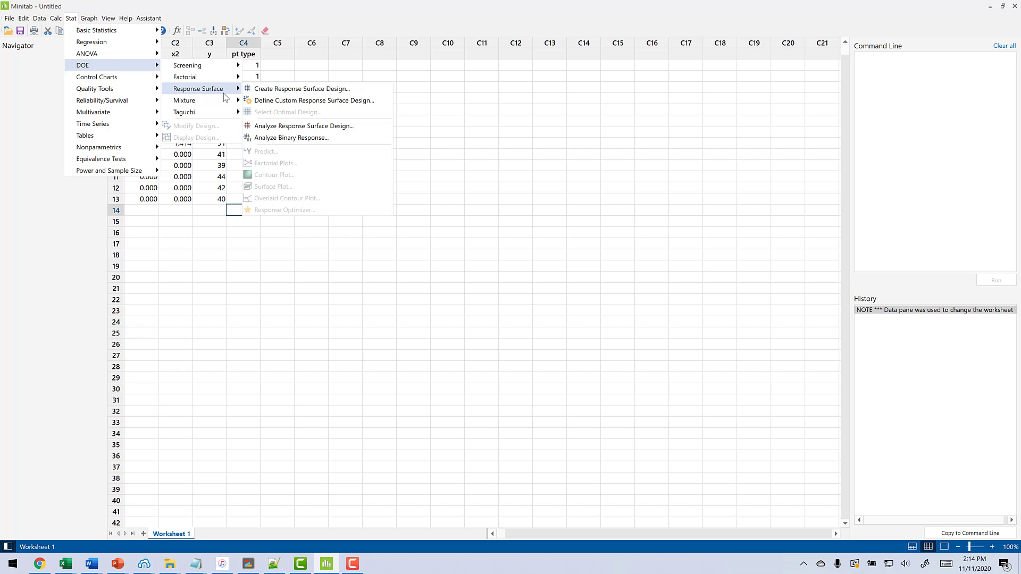
left_click(267, 101)
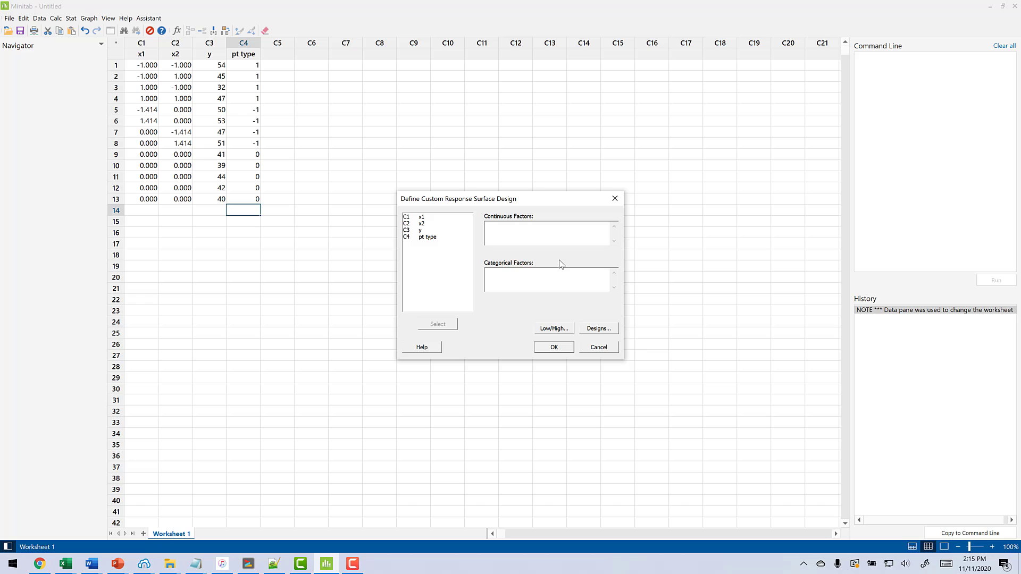
left_click(422, 217)
left_click(425, 224, "shift")
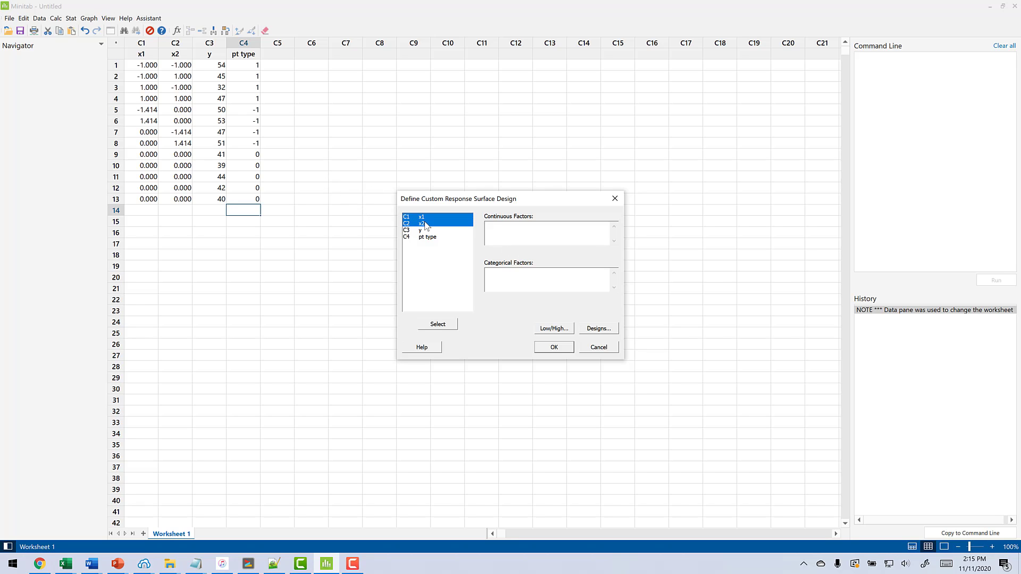
left_click(429, 325)
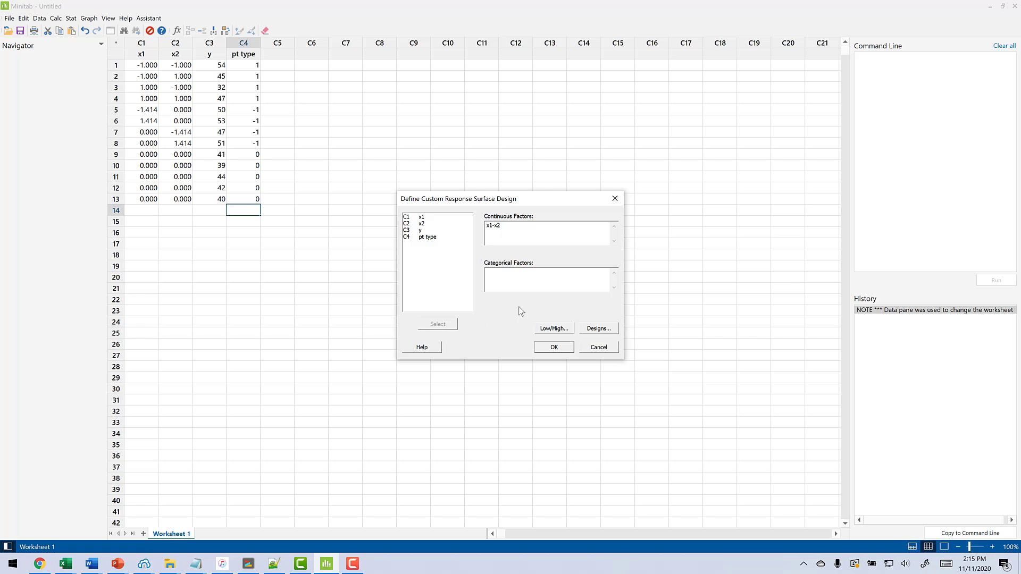
Step: Set the factors' Low/High worksheet values to Coded
left_click(555, 330)
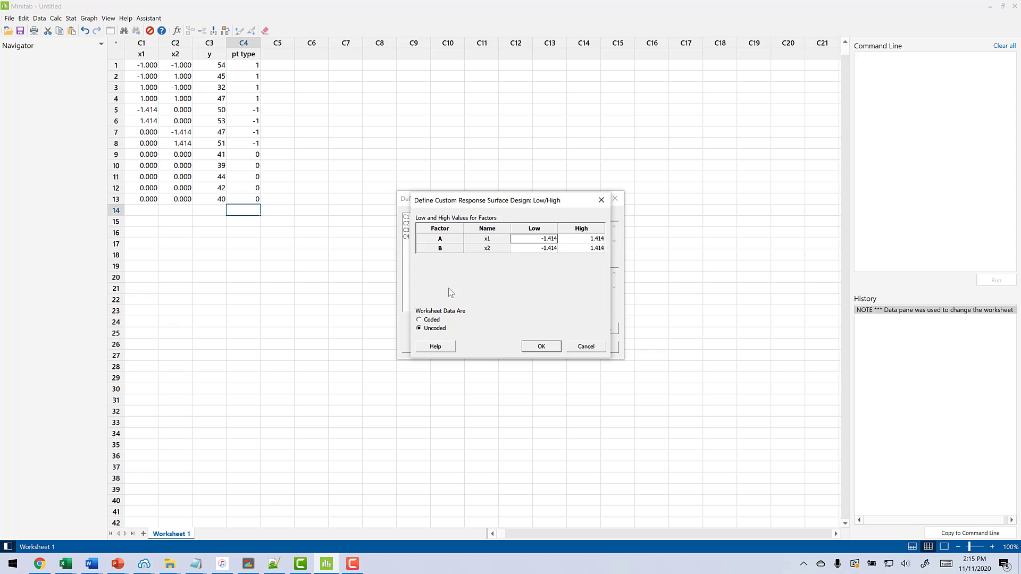
left_click(421, 321)
left_click(538, 346)
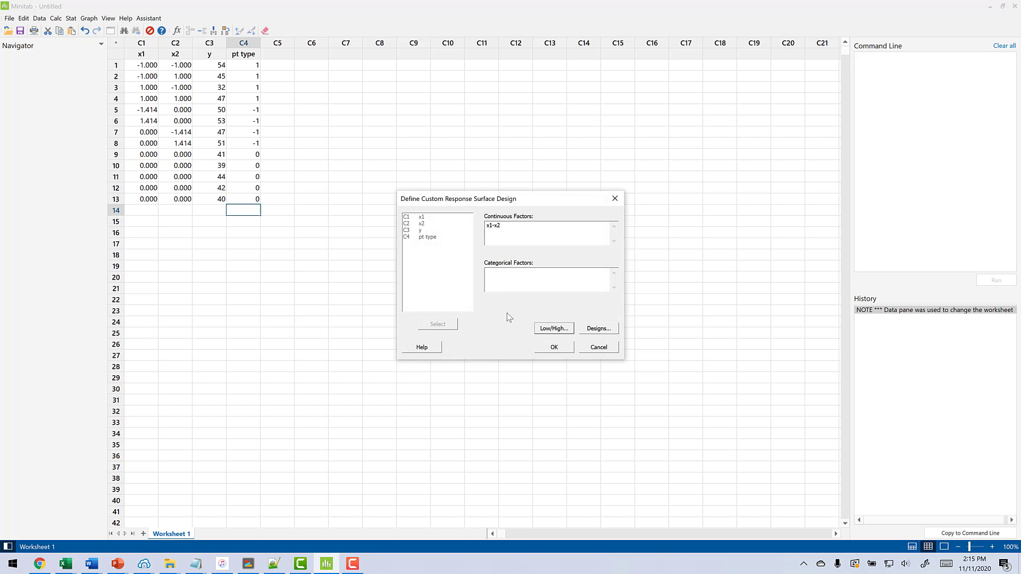
Step: Specify point type by the pt type column and finish the custom design
left_click(596, 329)
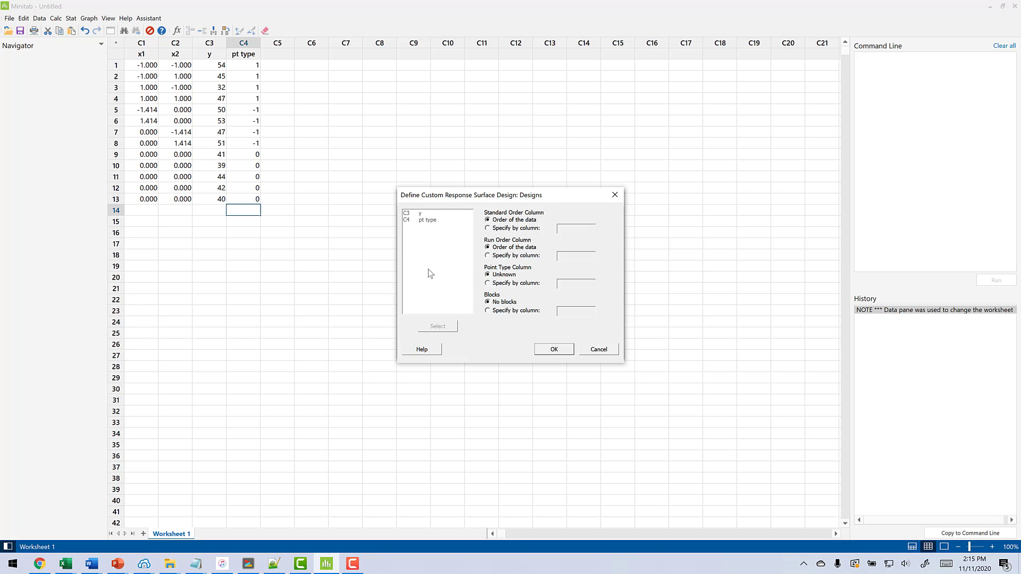
left_click(488, 283)
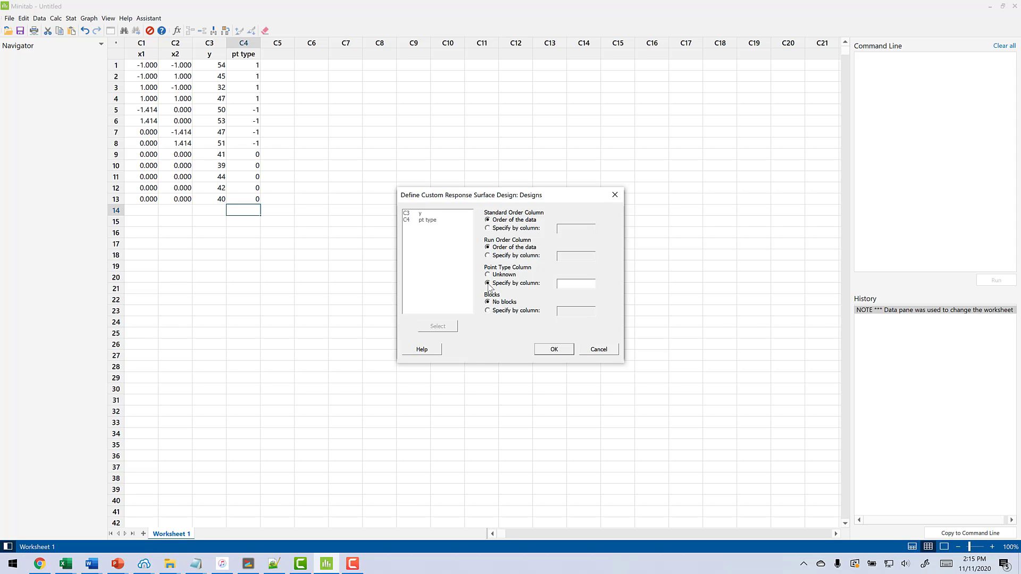
left_click(569, 280)
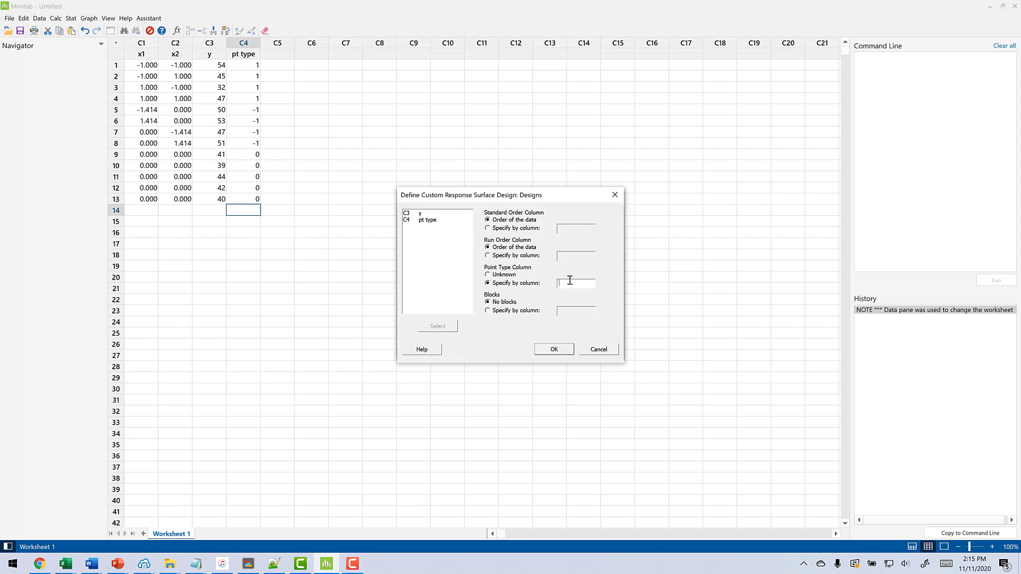
double_click(426, 223)
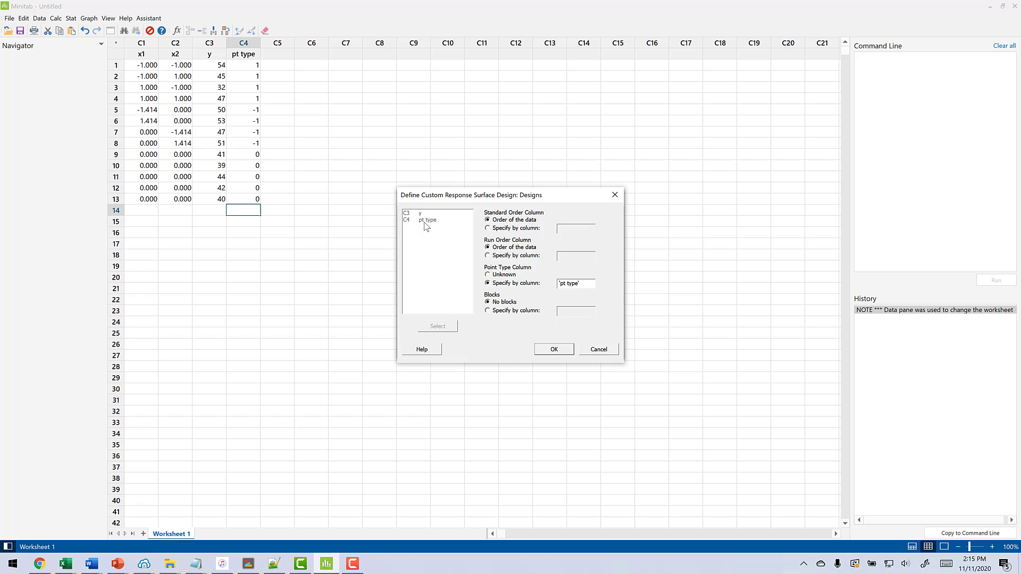
left_click(546, 351)
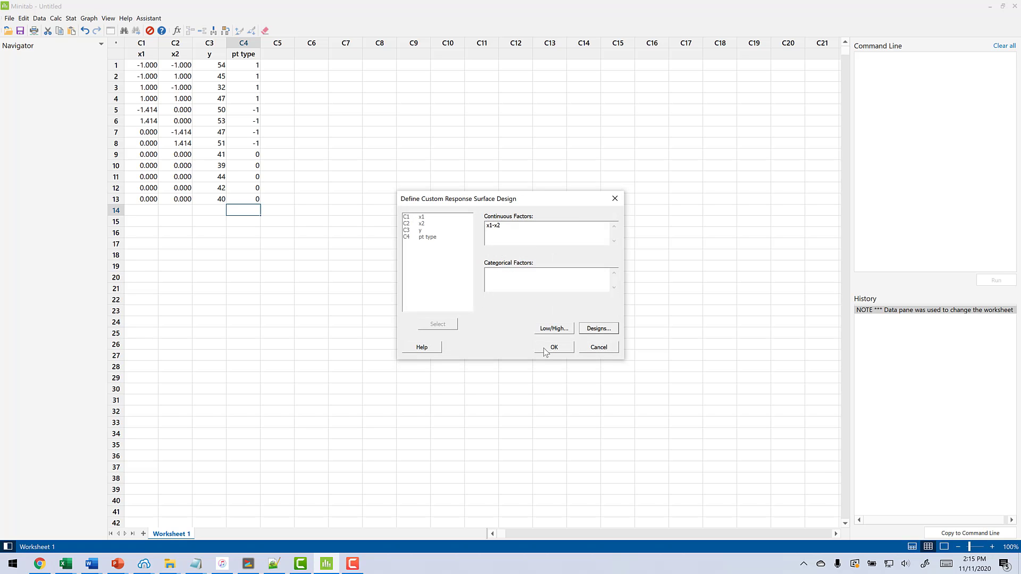
left_click(548, 348)
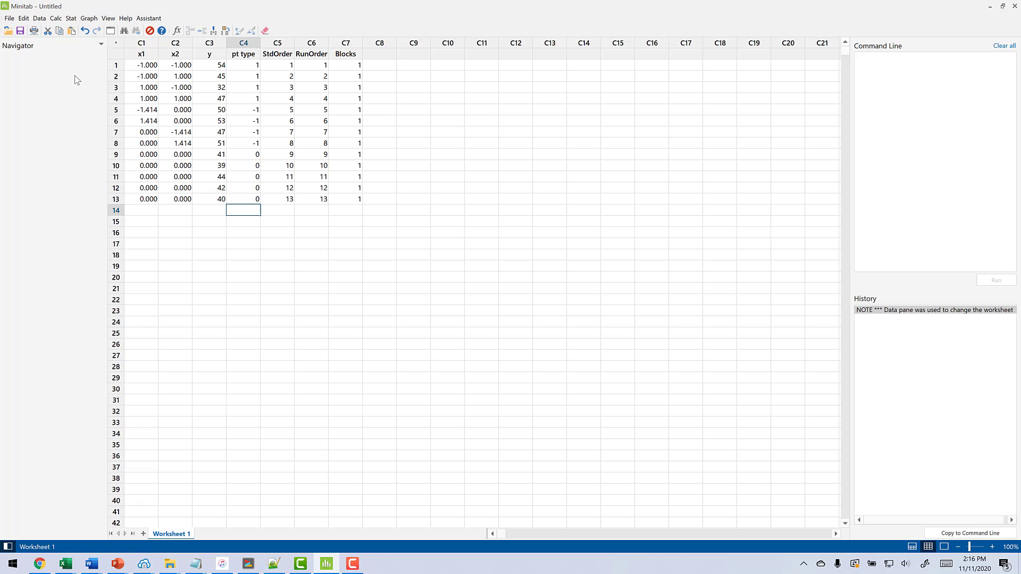
Step: Start Analyze Response Surface Design with y as the response
left_click(72, 20)
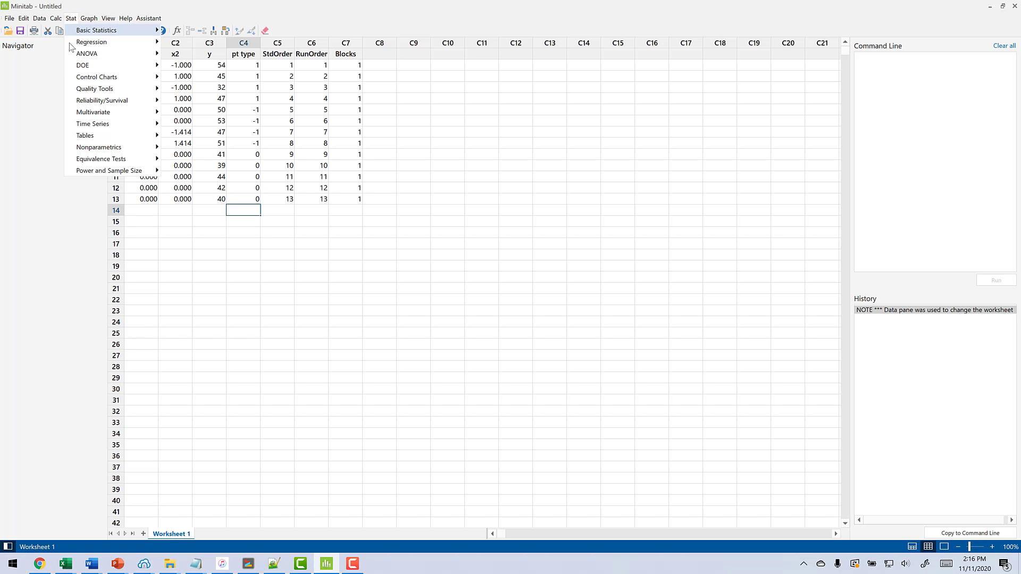
mouse_move(85, 67)
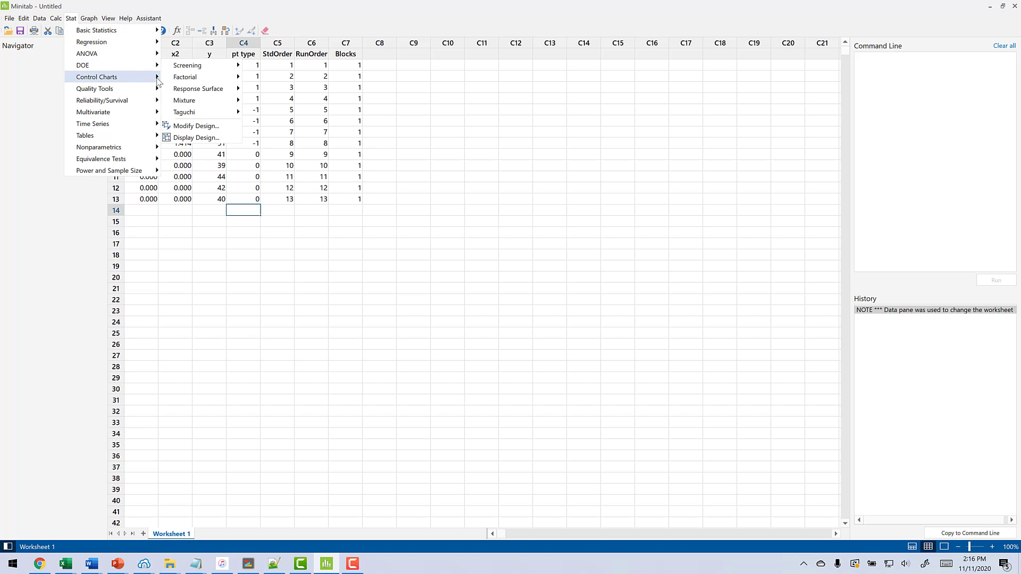
mouse_move(191, 91)
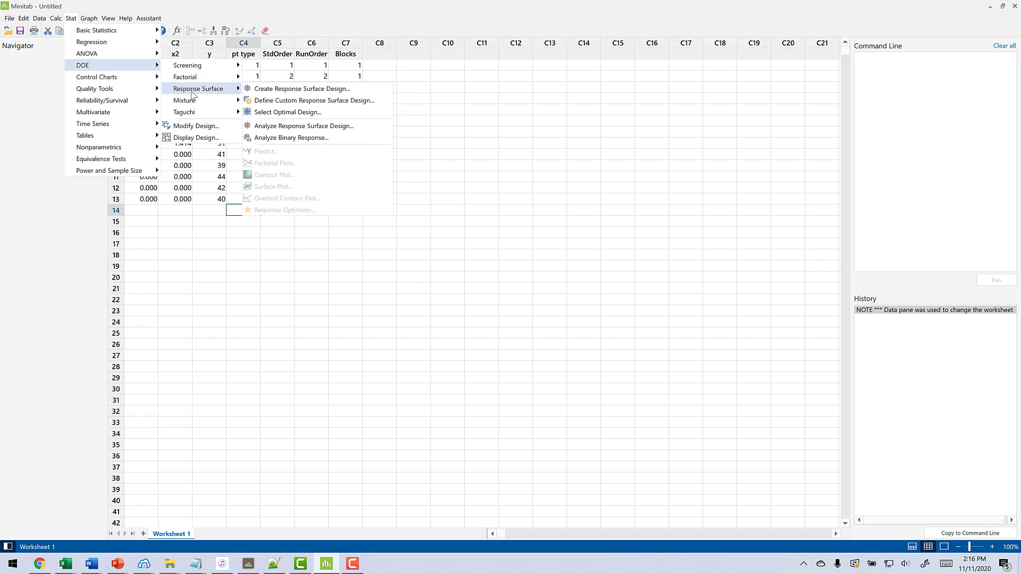
left_click(292, 127)
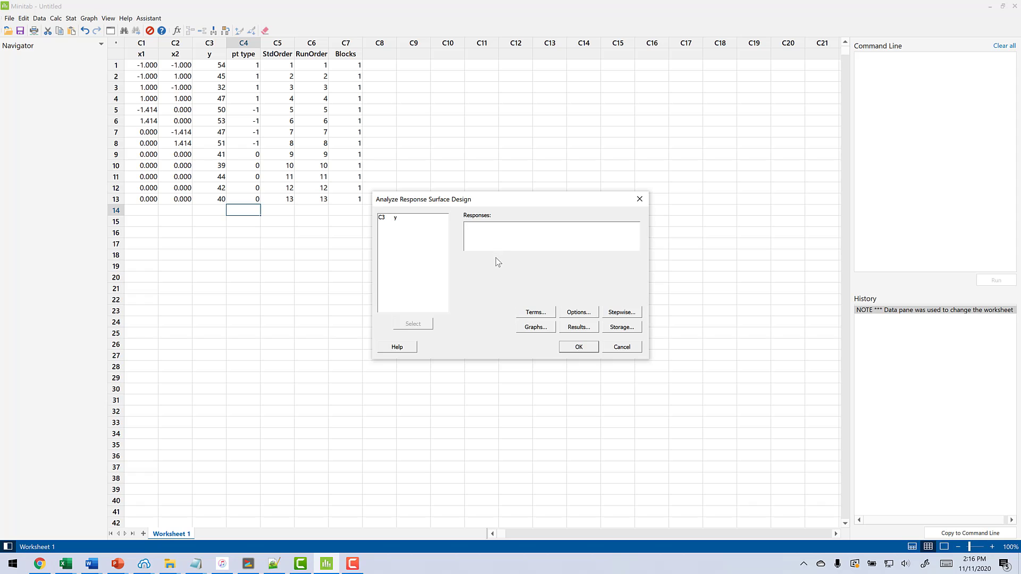
left_click(399, 220)
double_click(399, 220)
Step: Keep Full quadratic model terms and set Storage to save the coefficients
left_click(527, 313)
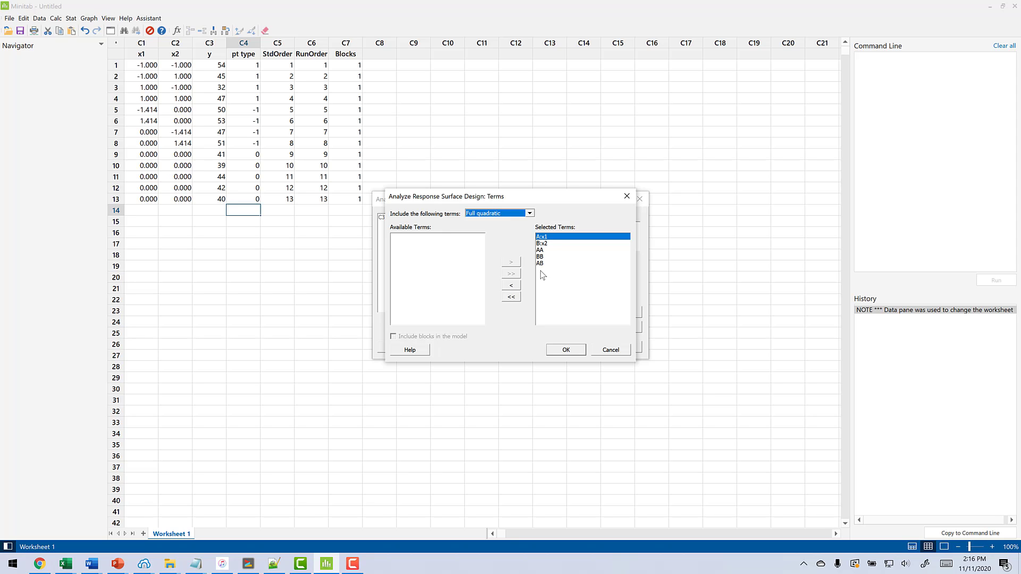
left_click(558, 349)
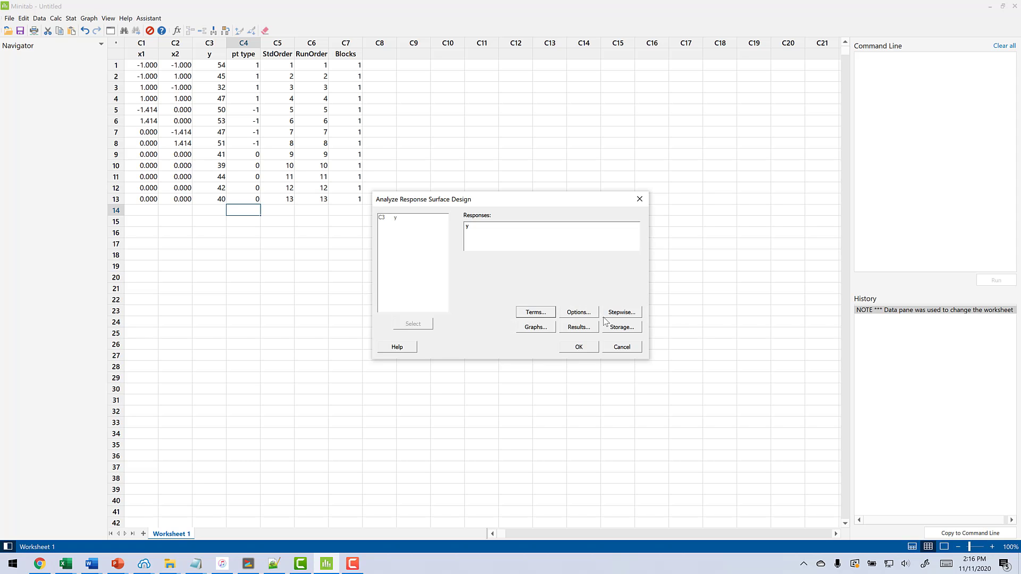
left_click(621, 328)
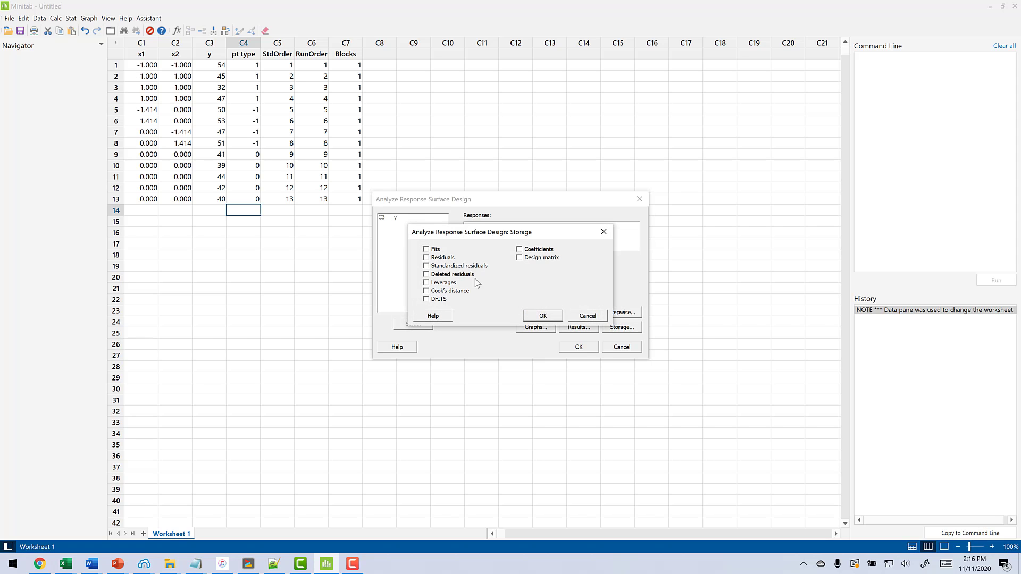
left_click(519, 249)
Step: Run the analysis and scroll through the regression output showing R-sq 67.14%
left_click(543, 316)
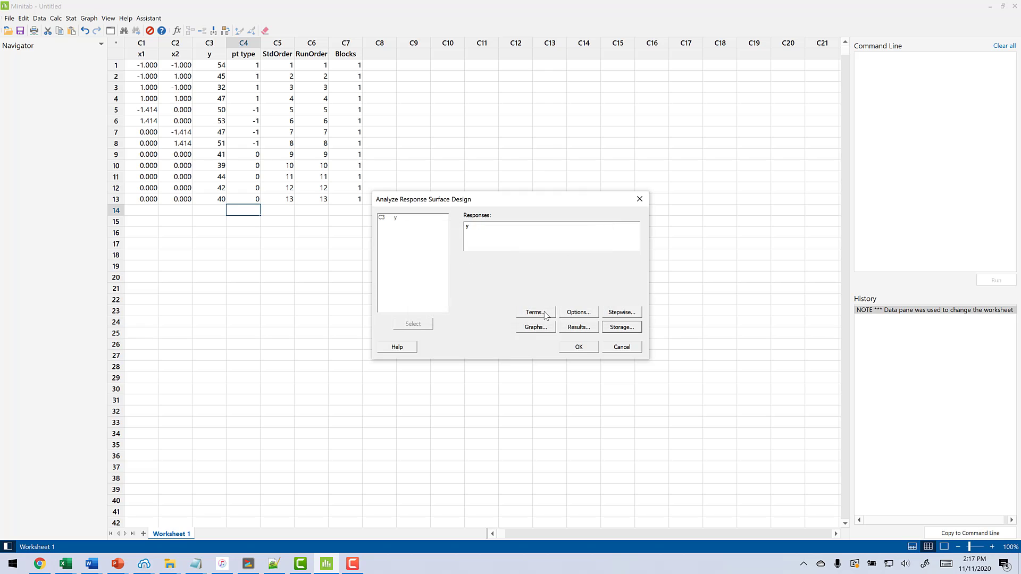
left_click(578, 348)
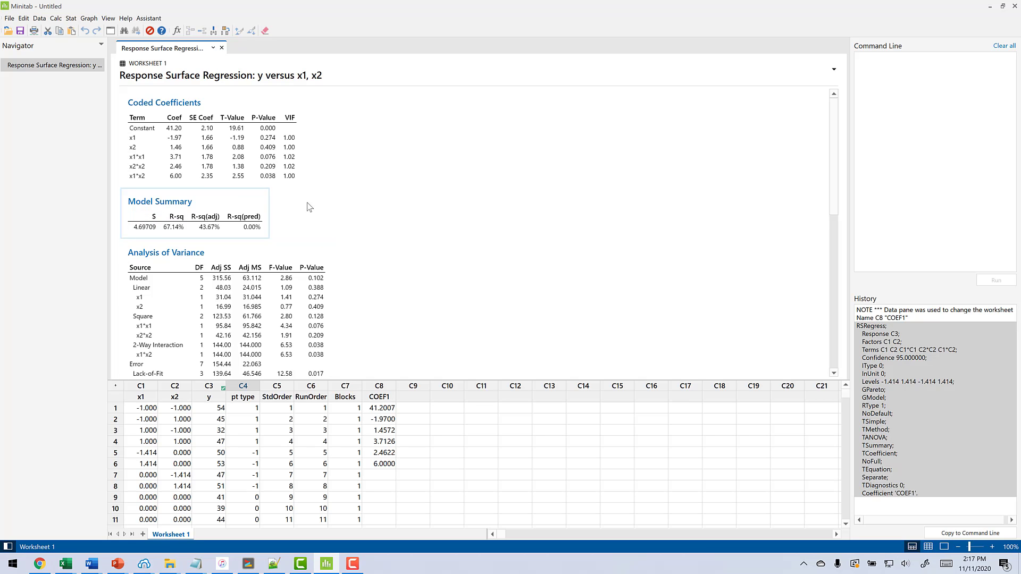
scroll(446, 207, "down", 5)
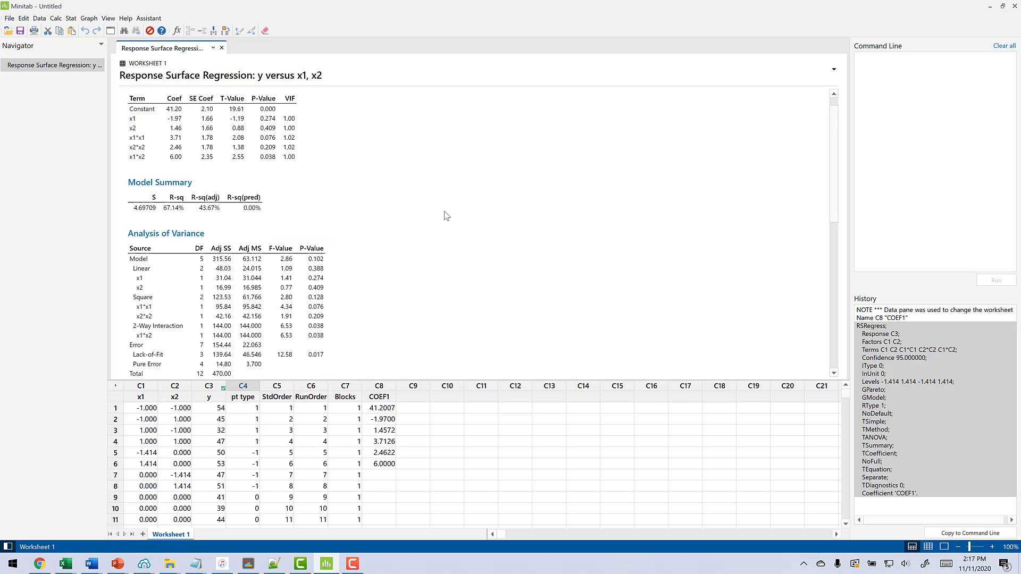
scroll(445, 196, "up", 1)
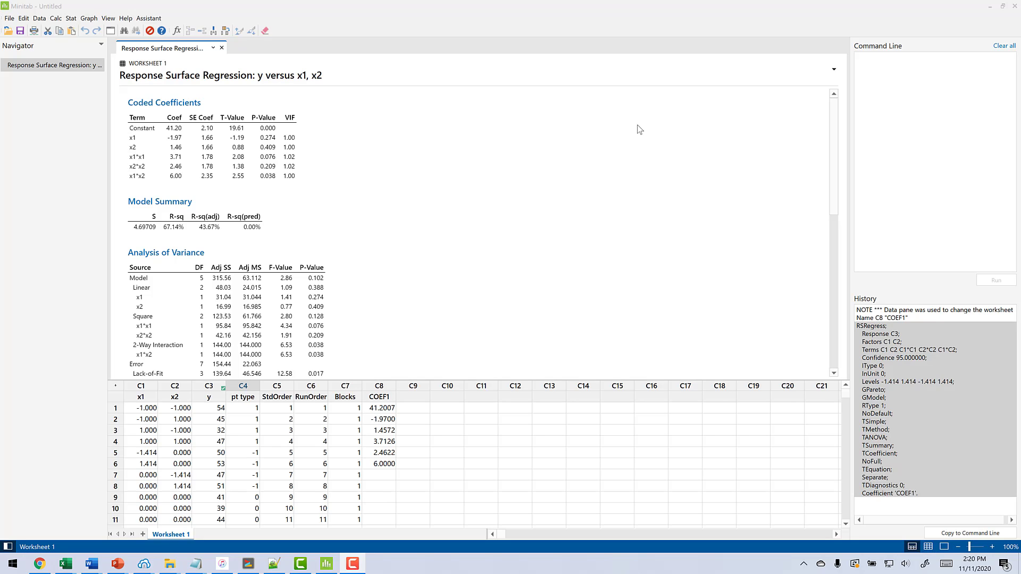
Step: Set up a contour plot using contour lines and design-point symbols instead of filled areas
left_click(69, 20)
mouse_move(87, 67)
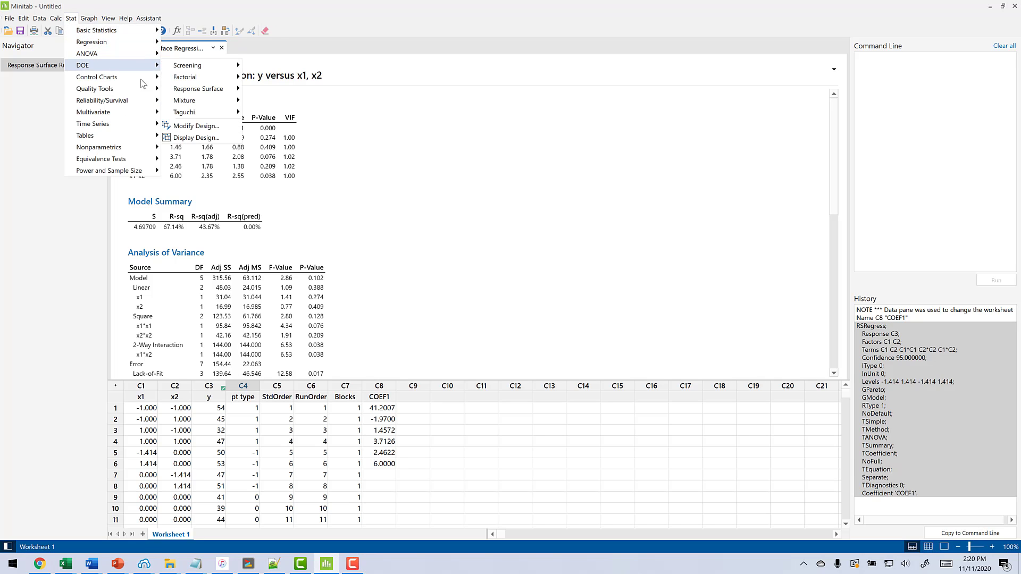
mouse_move(208, 93)
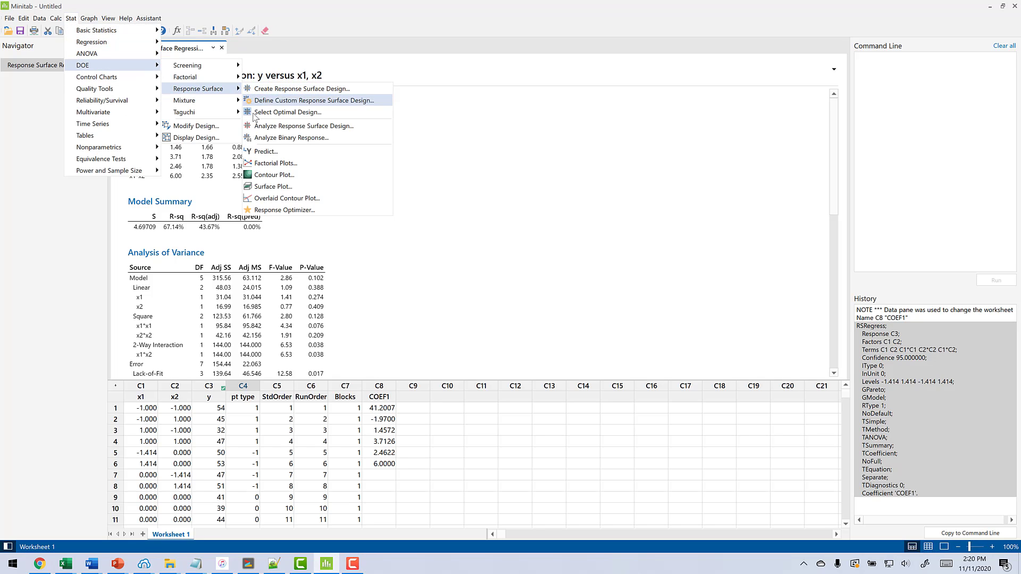
left_click(274, 176)
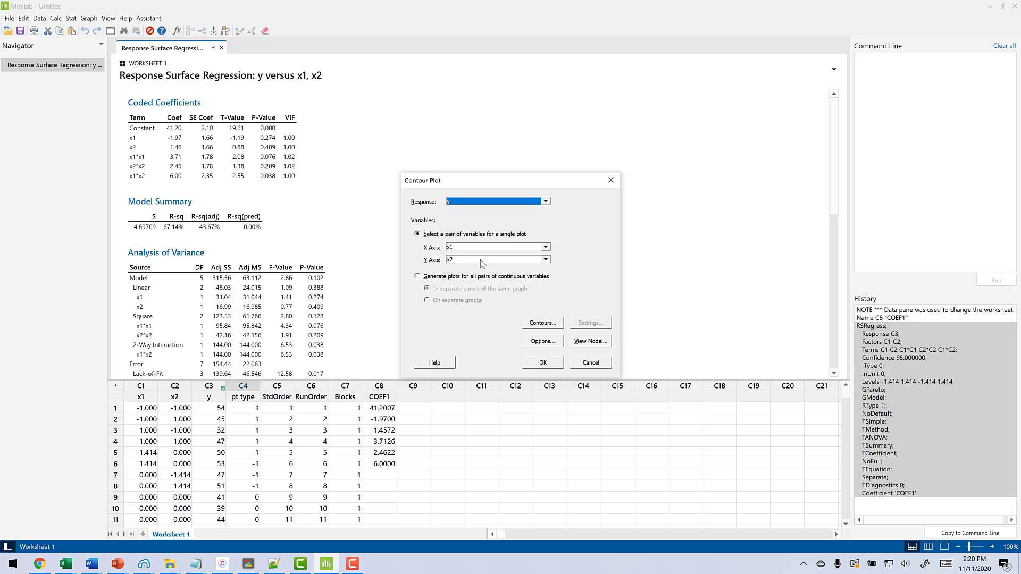
left_click(530, 325)
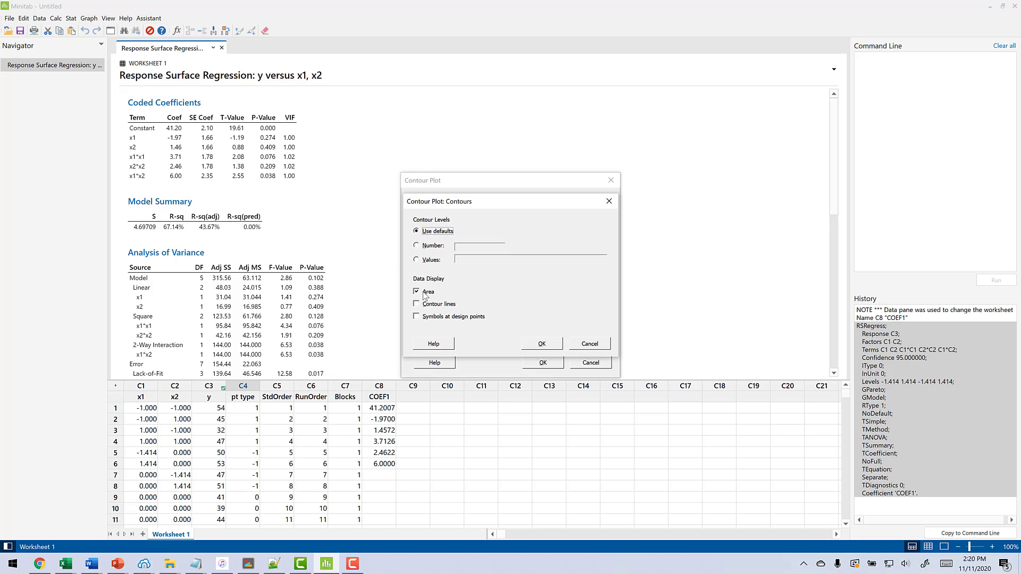
left_click(427, 294)
left_click(432, 305)
left_click(437, 319)
left_click(543, 347)
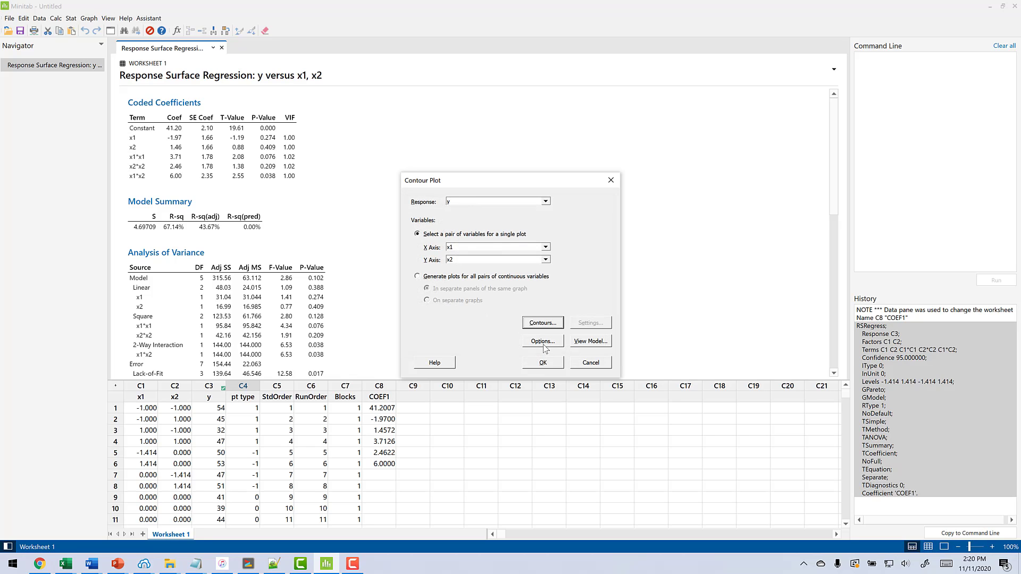
Step: Leave the titles unchanged and create the contour plot of y vs x2, x1
left_click(542, 342)
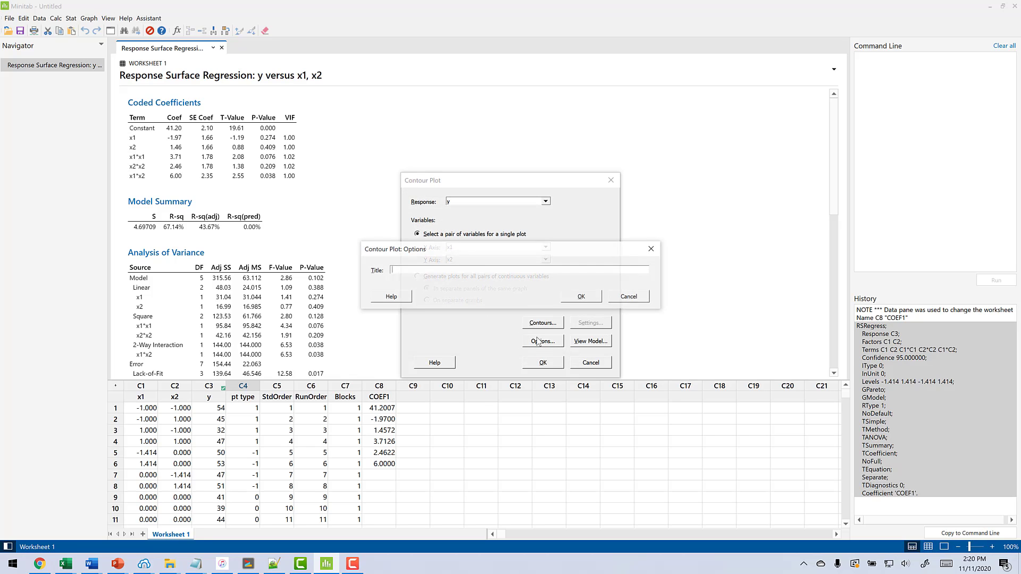
left_click(582, 296)
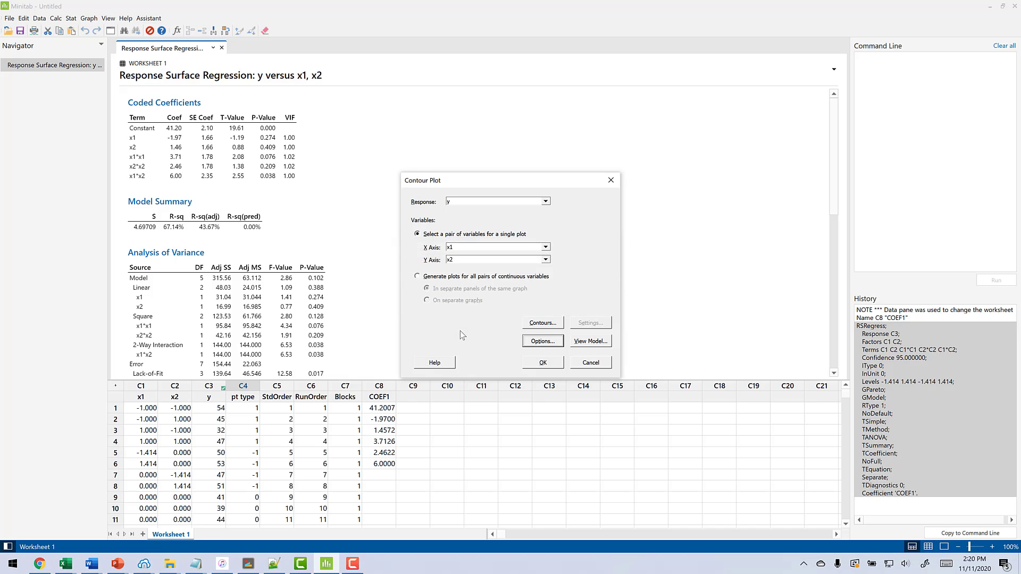
left_click(539, 362)
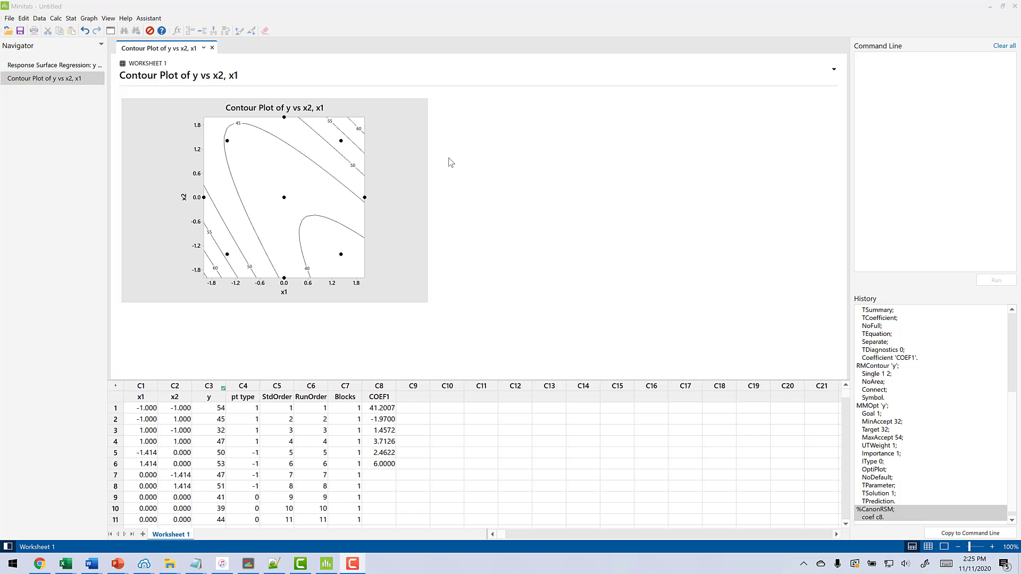
Step: Switch to File Explorer showing the Minitab 19 Macros folder with CanonRSM.mac
key("alt+Tab")
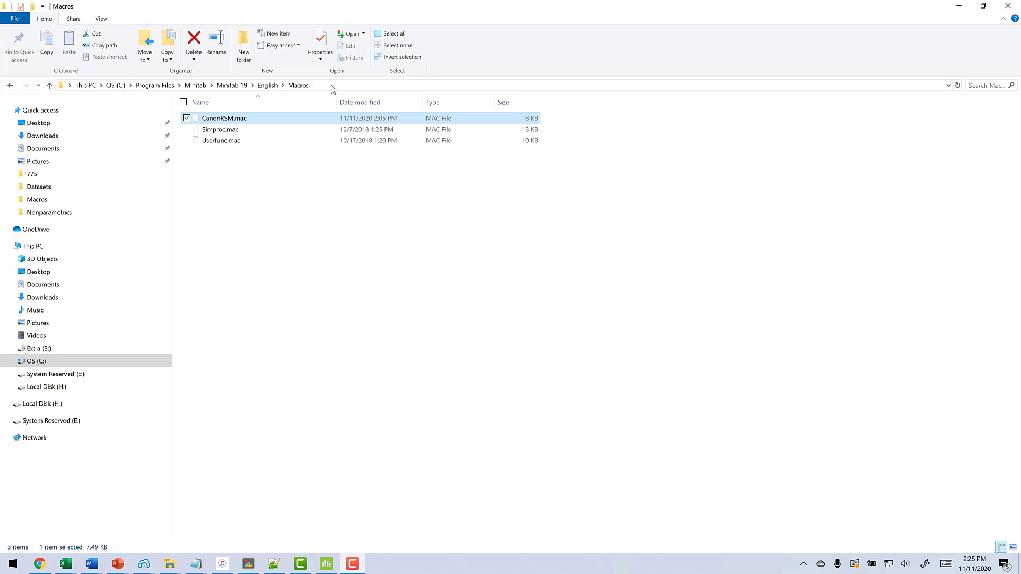
Step: View the Macros folder's full path in the address bar, then return to Minitab
left_click(331, 87)
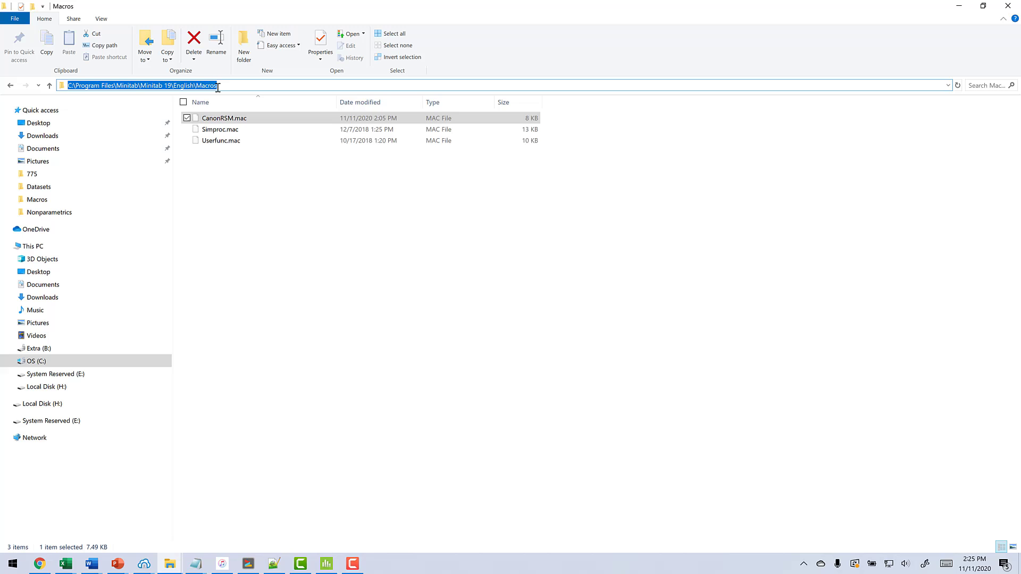
left_click(231, 180)
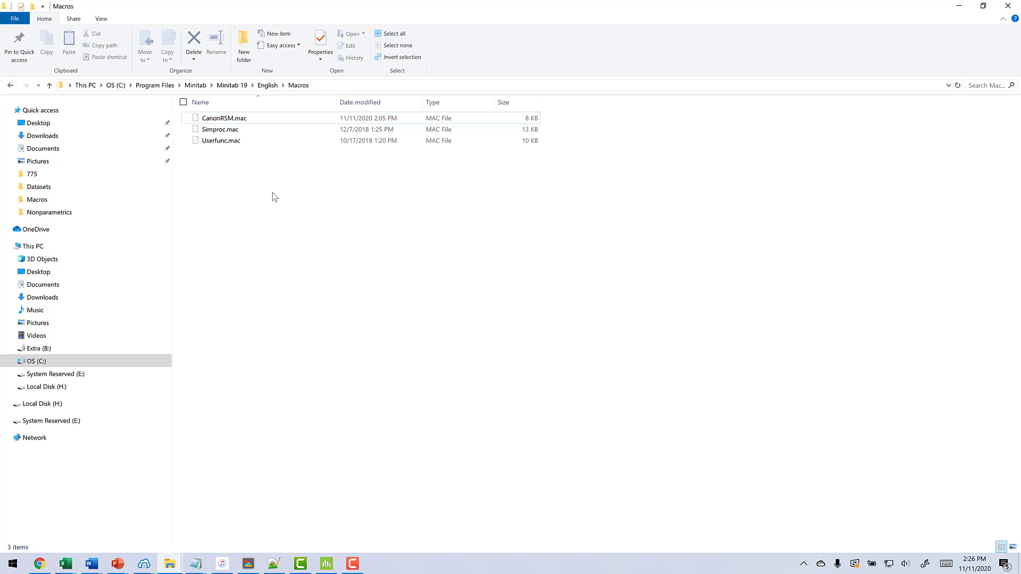
key("alt+Tab")
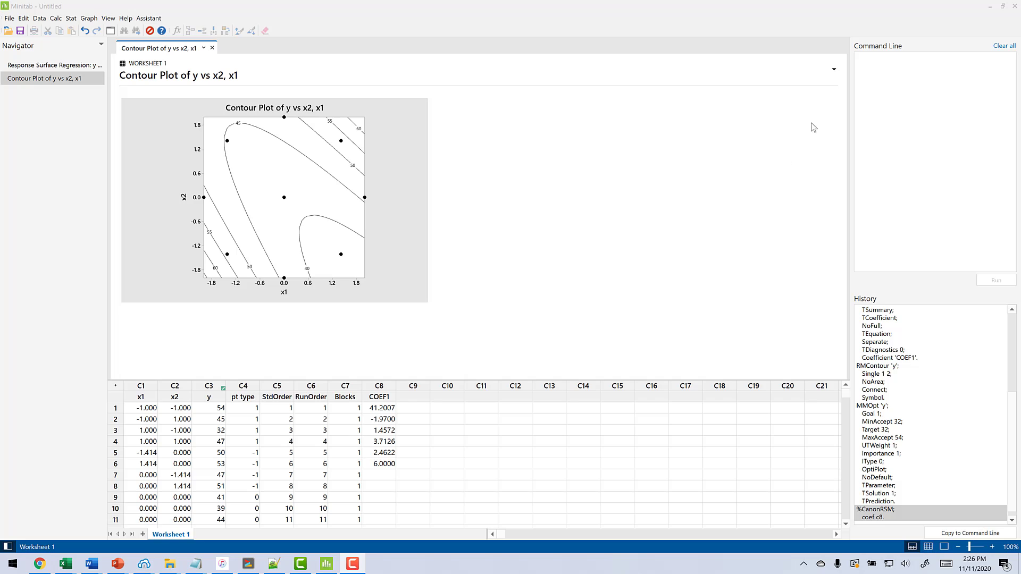
Step: Enter the command %CanonRSM; with subcommand coef c8 in the Command Line pane
left_click(882, 68)
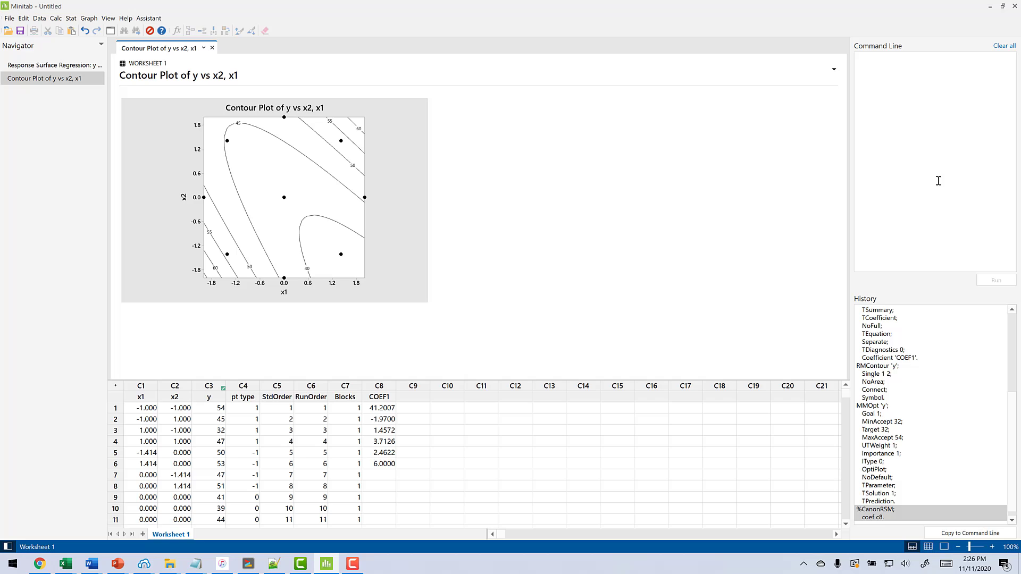
type("%CanonRSM;")
key("Return")
type("coef")
type("c8.")
Step: Run the CanonRSM macro and review its factor count, linear coefficients and Bquad matrix
left_click(997, 281)
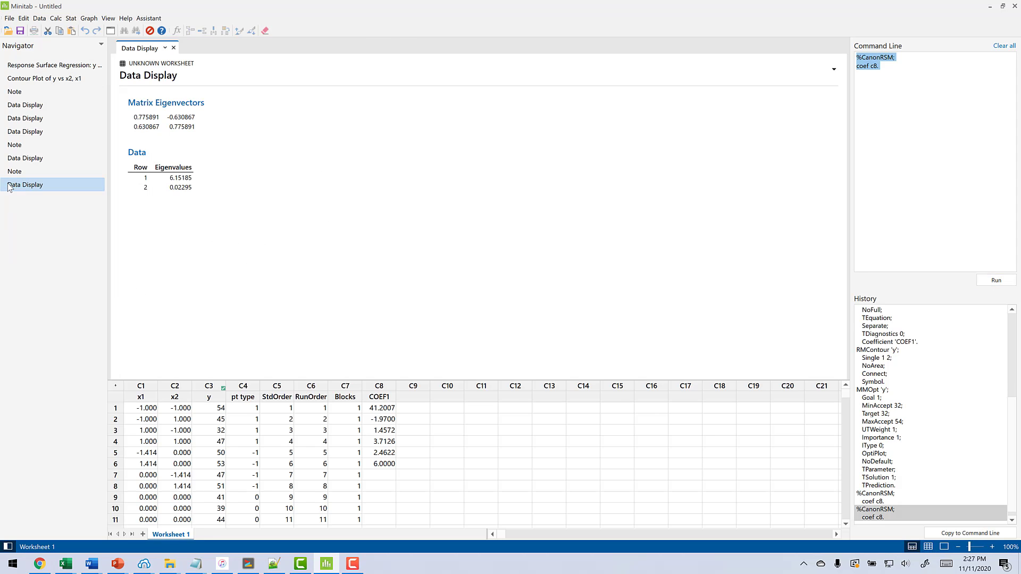
left_click(19, 95)
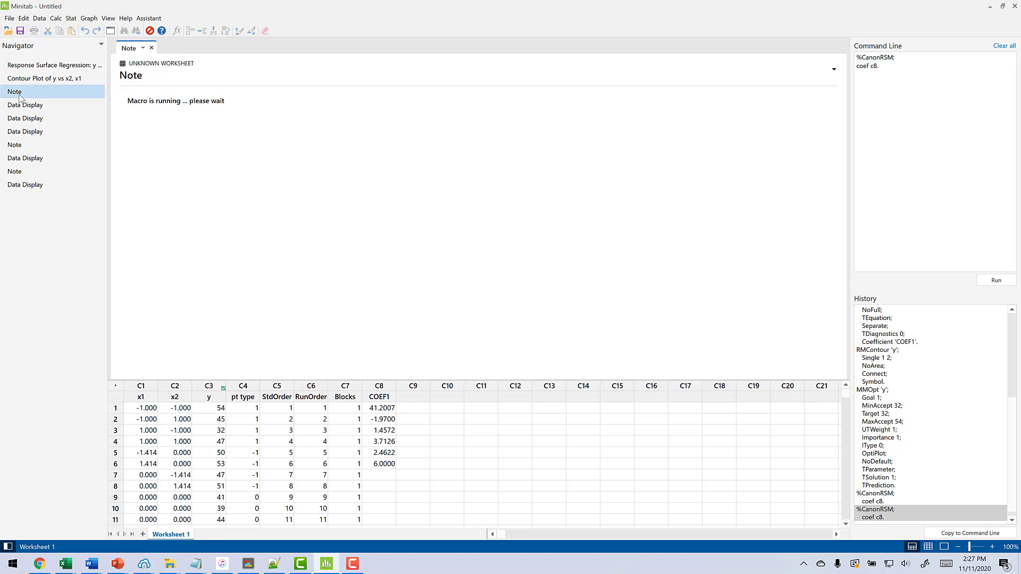
left_click(23, 106)
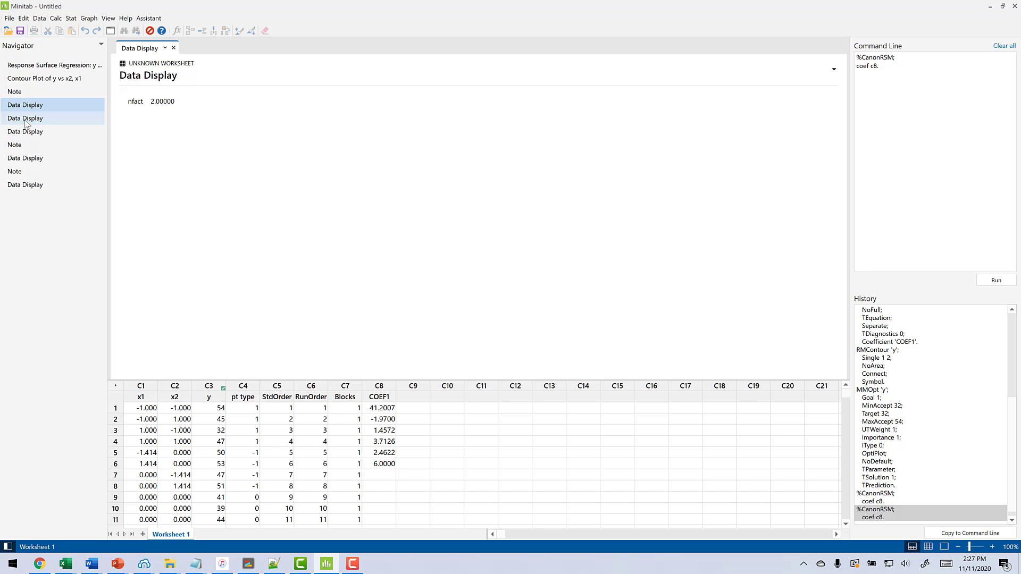
left_click(27, 119)
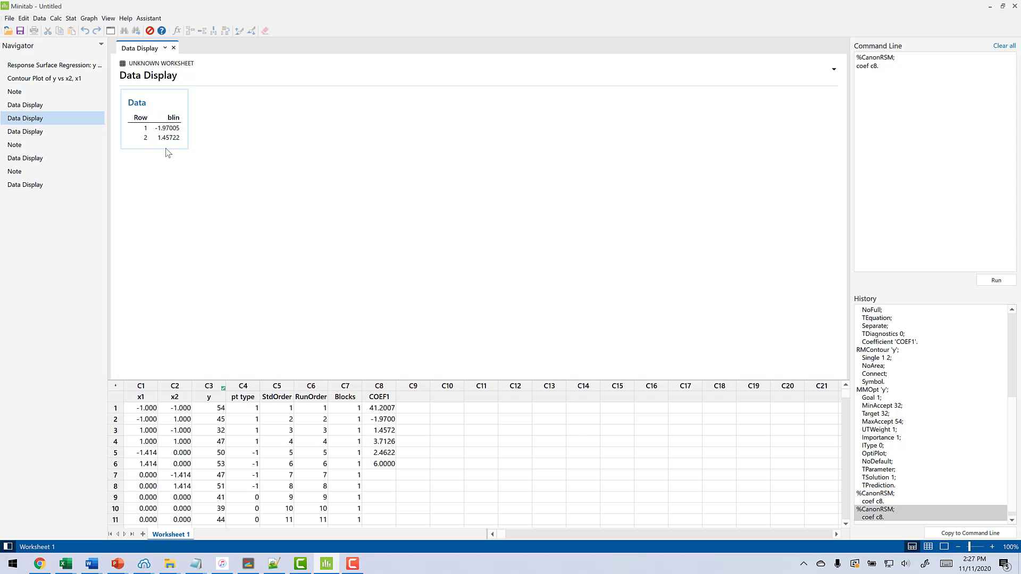
left_click(30, 135)
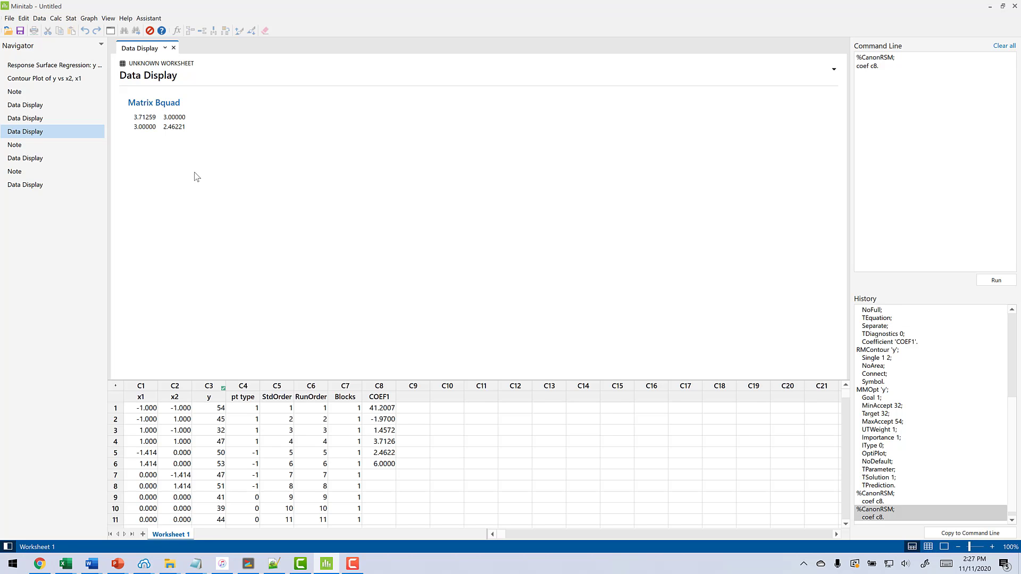
left_click_drag(140, 115, 148, 119)
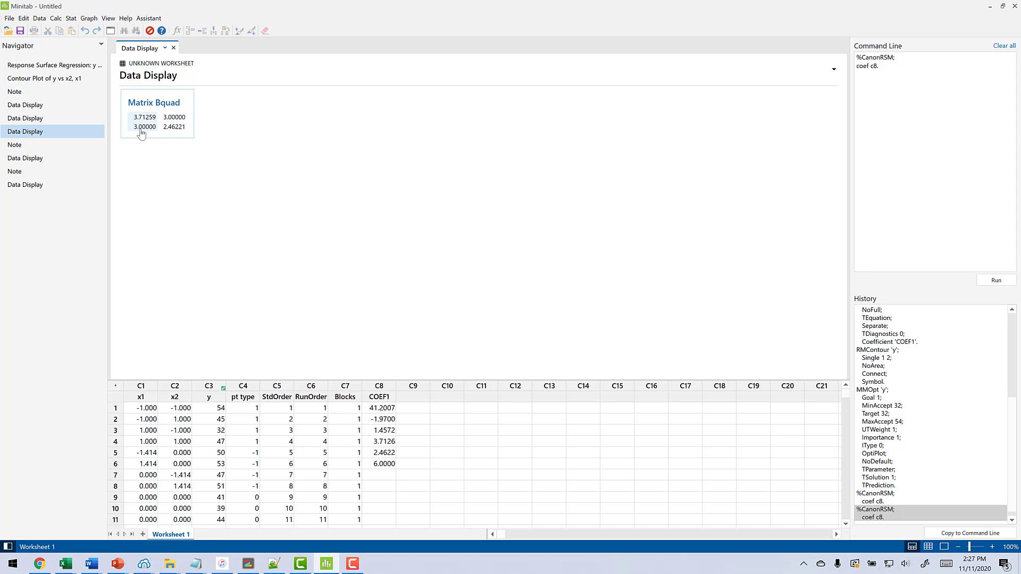
Step: Check the stationary point at (32.6599, -40.0893), then return to the contour plot of y vs x2, x1
left_click(14, 146)
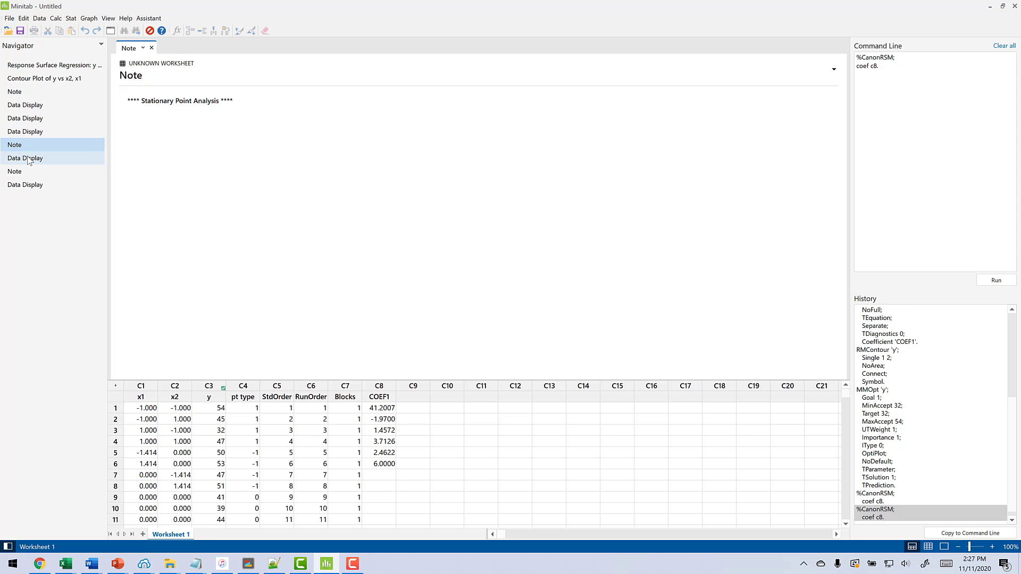
left_click(28, 159)
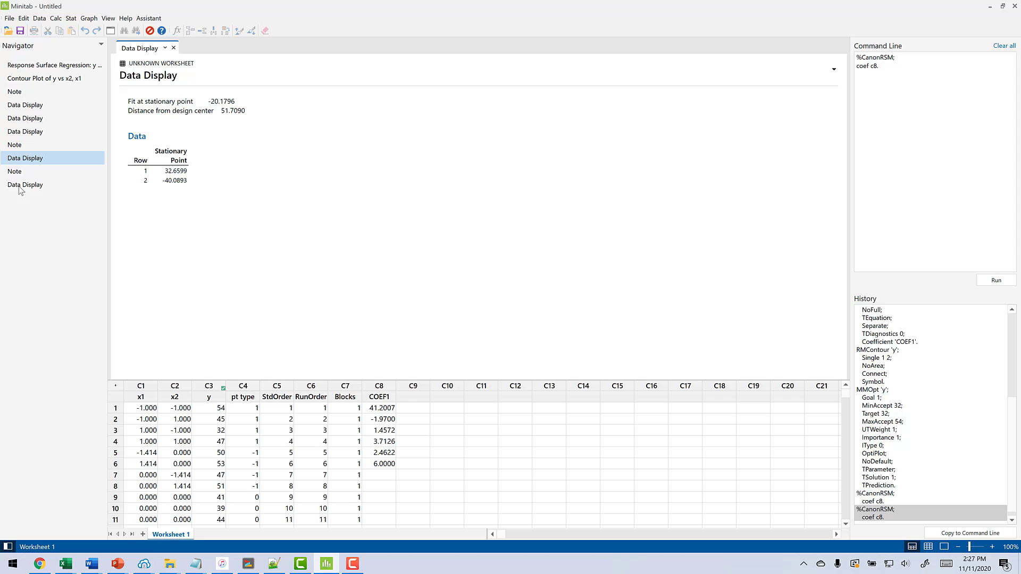
left_click(37, 78)
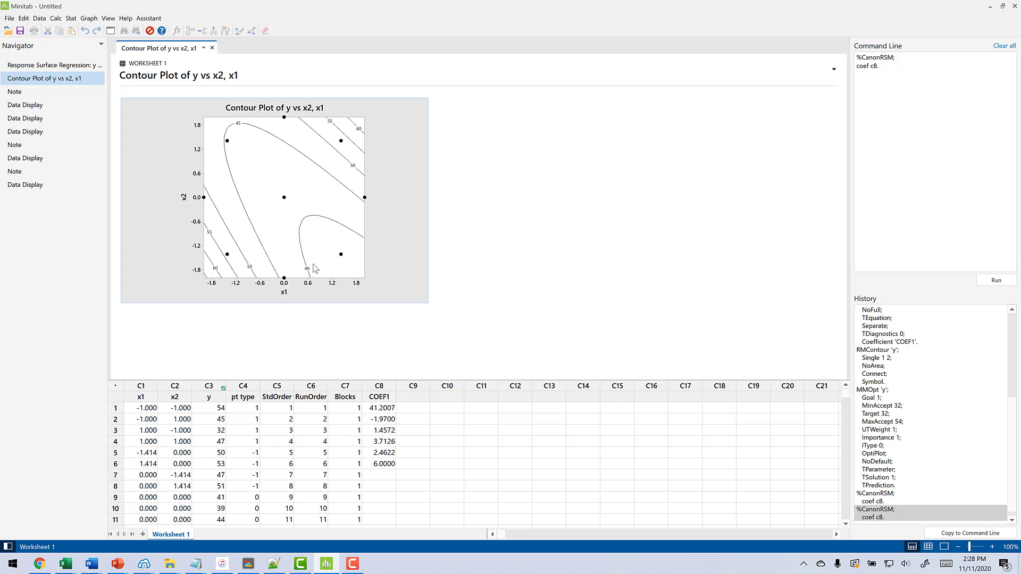
Step: Display the macro's eigenvalues and eigenvectors output
left_click(16, 189)
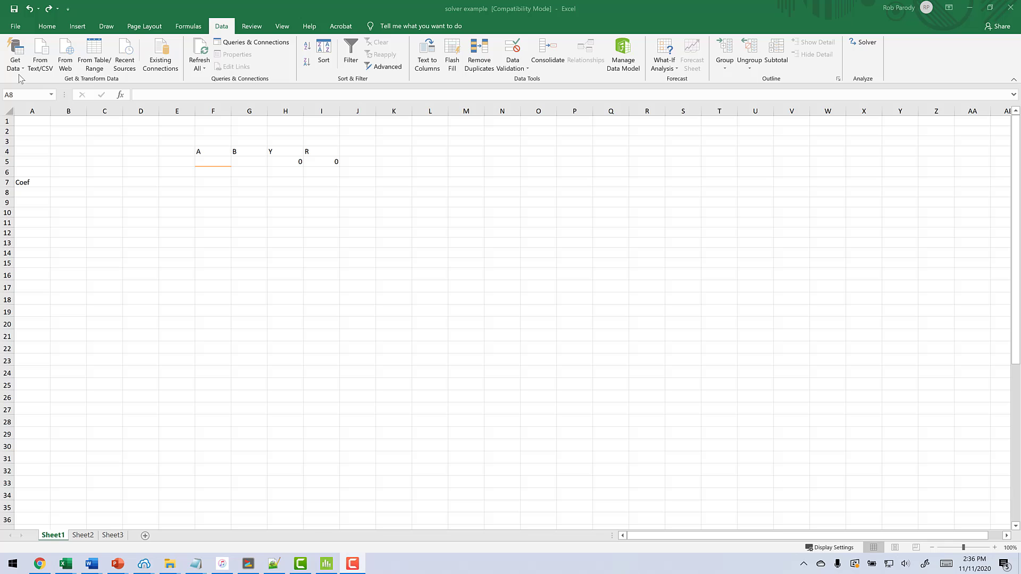
Step: Tick Solver Add-in in the Excel Add-ins manager under File > Options > Add-ins
left_click(18, 27)
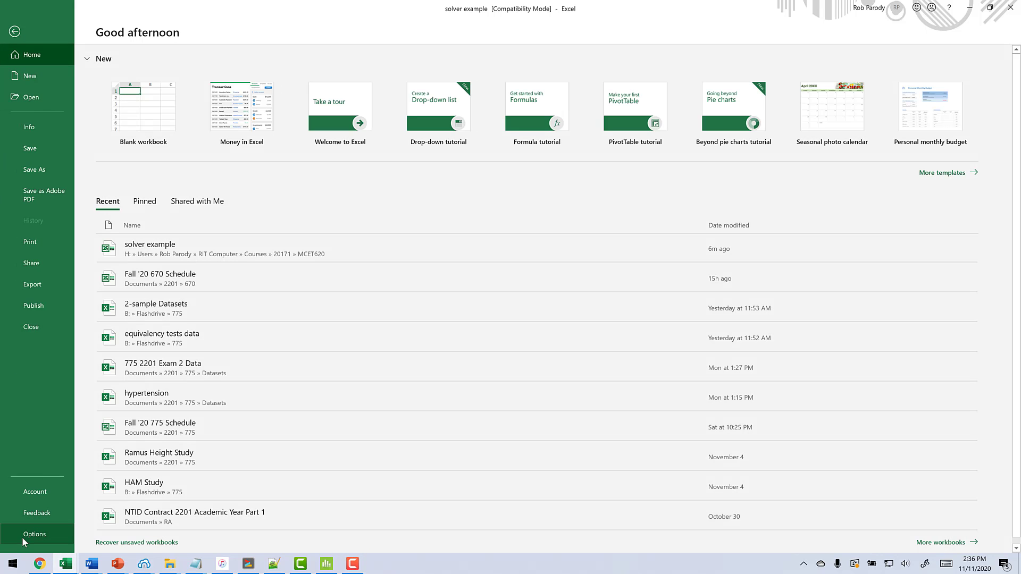
left_click(21, 537)
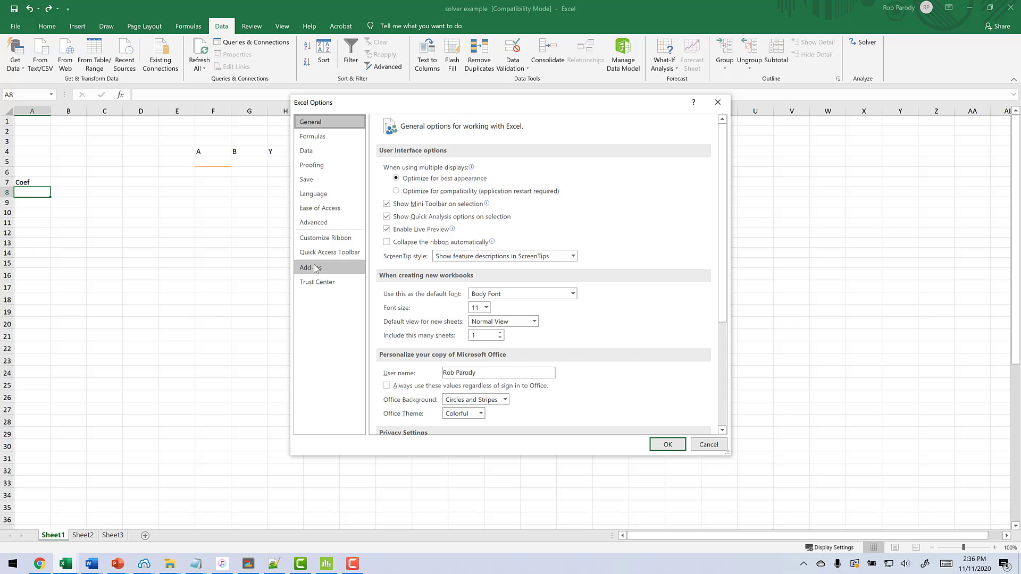
left_click(318, 268)
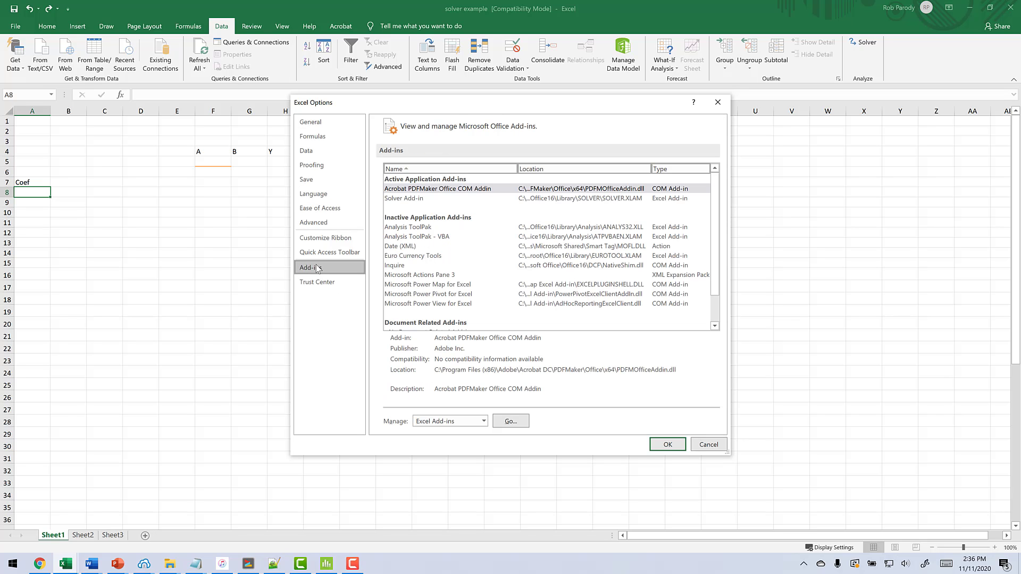
left_click(503, 427)
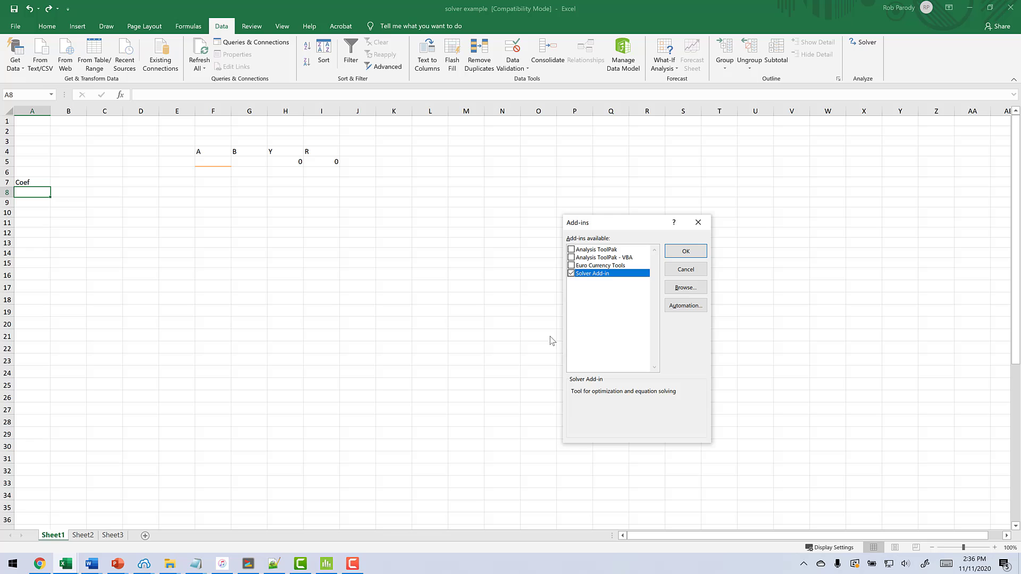
left_click(670, 252)
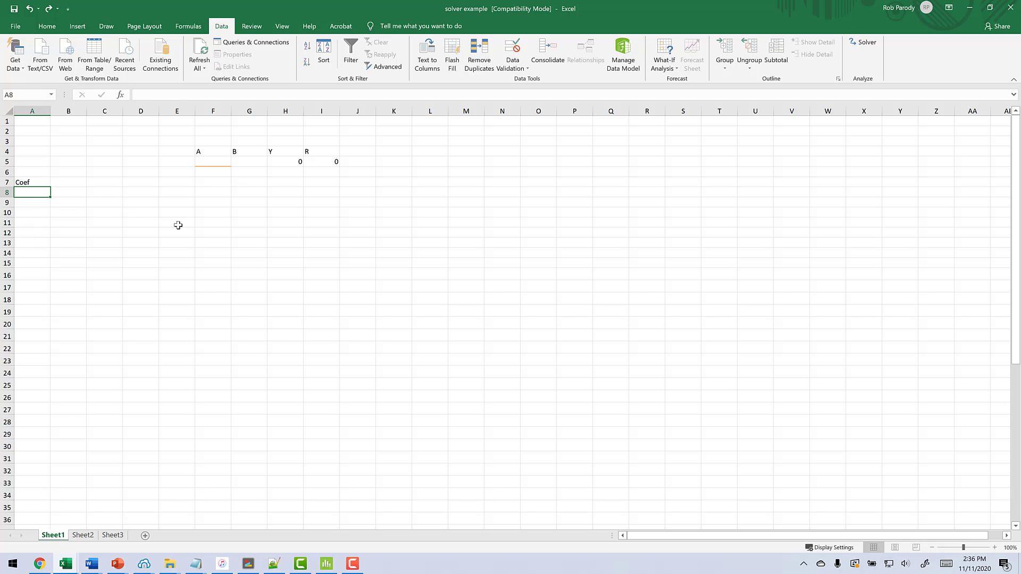
Step: Paste the six Minitab coefficients under Coef and confirm Y in H5 reads 41.20069
type("41.20069 -1.97005 1.45722 3.71259 2.462213 6")
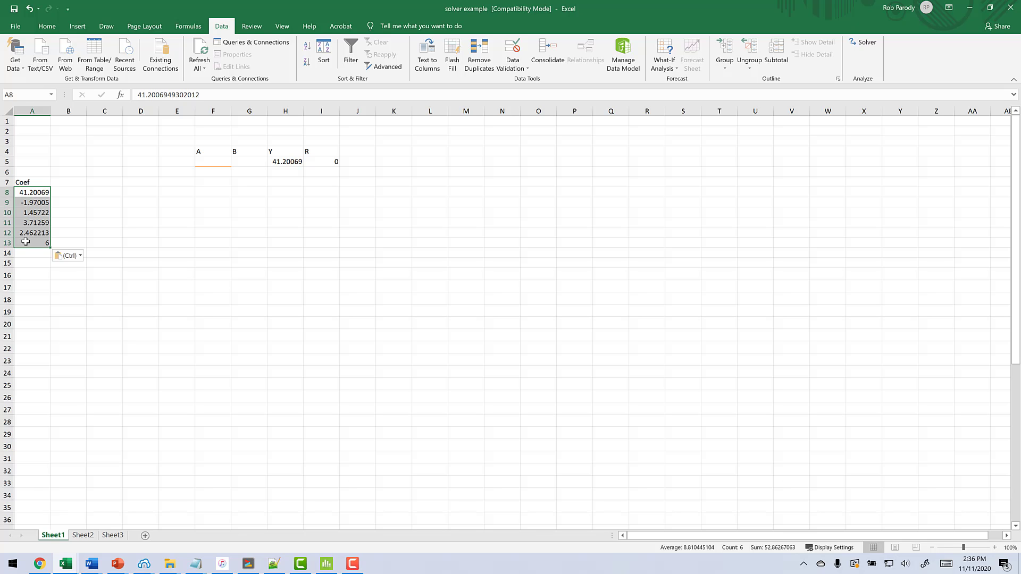
left_click(208, 161)
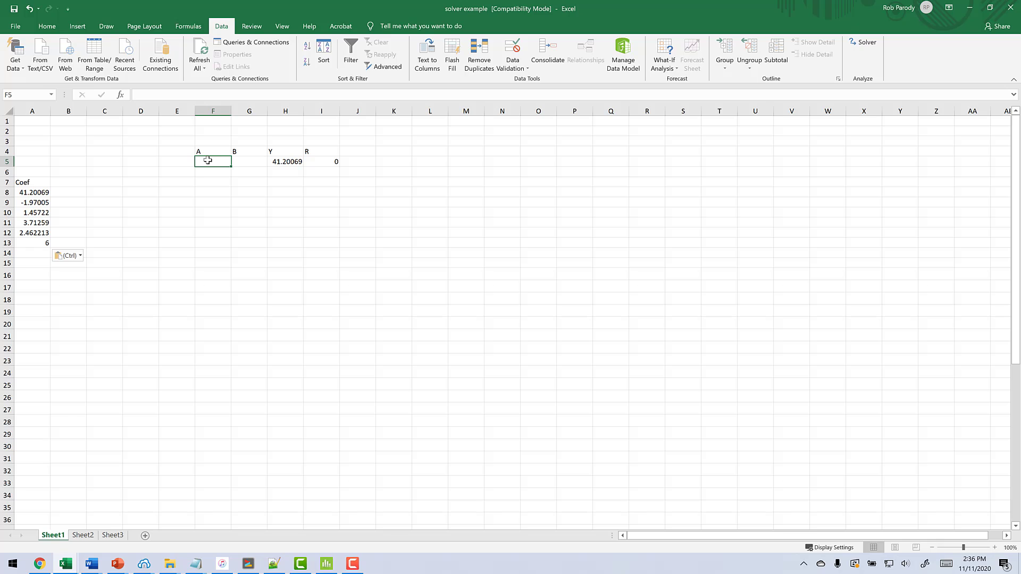
key("Tab")
key("Tab")
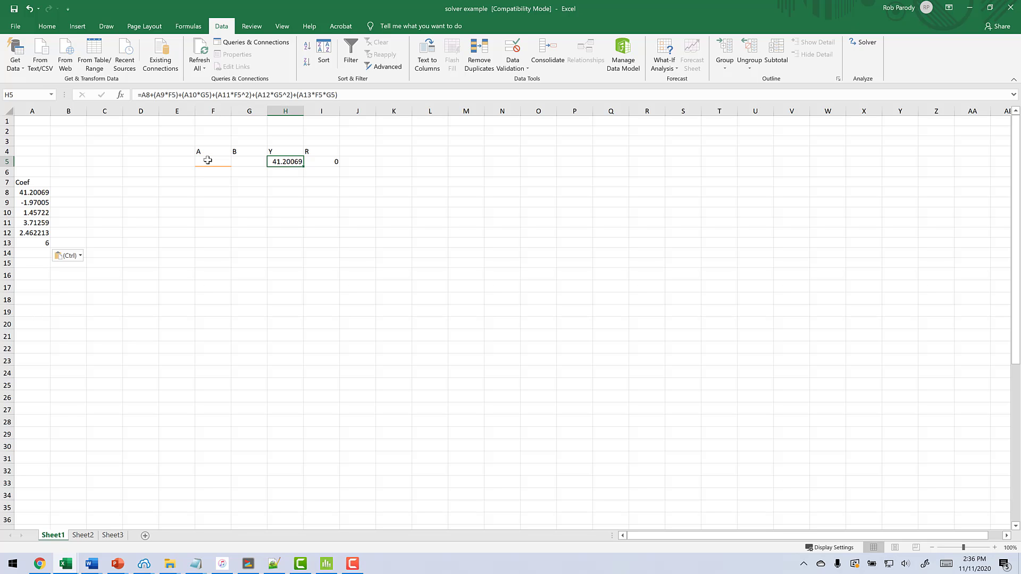
key("Tab")
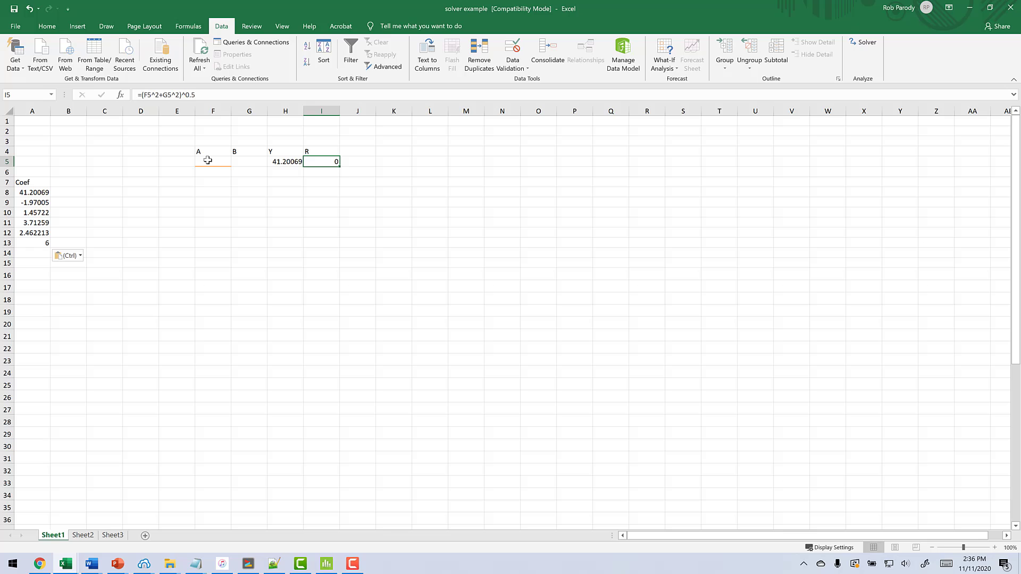
key("shift+Tab")
key("shift+Tab")
key("shift+Tab")
key("shift+Tab")
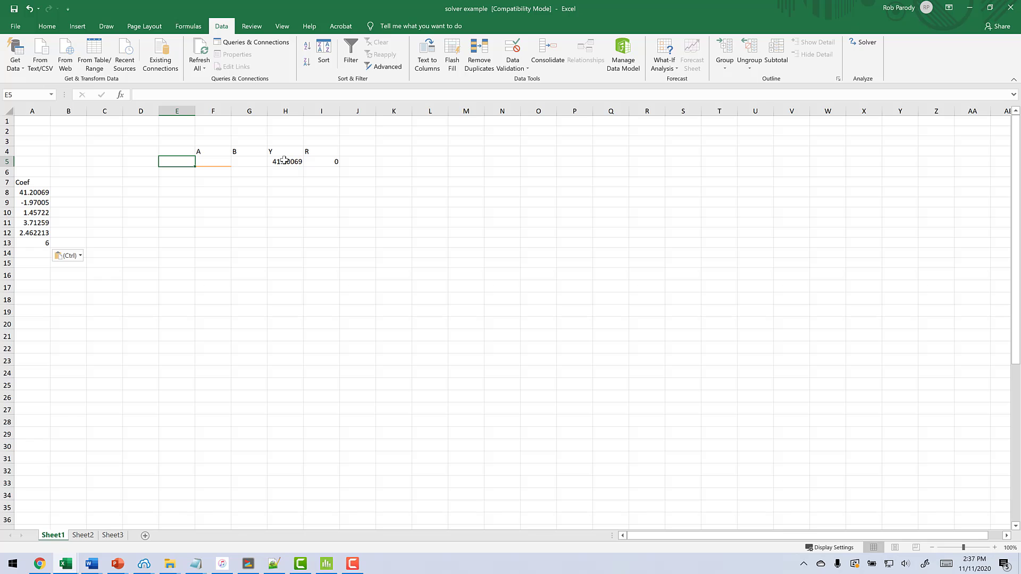
left_click(248, 167)
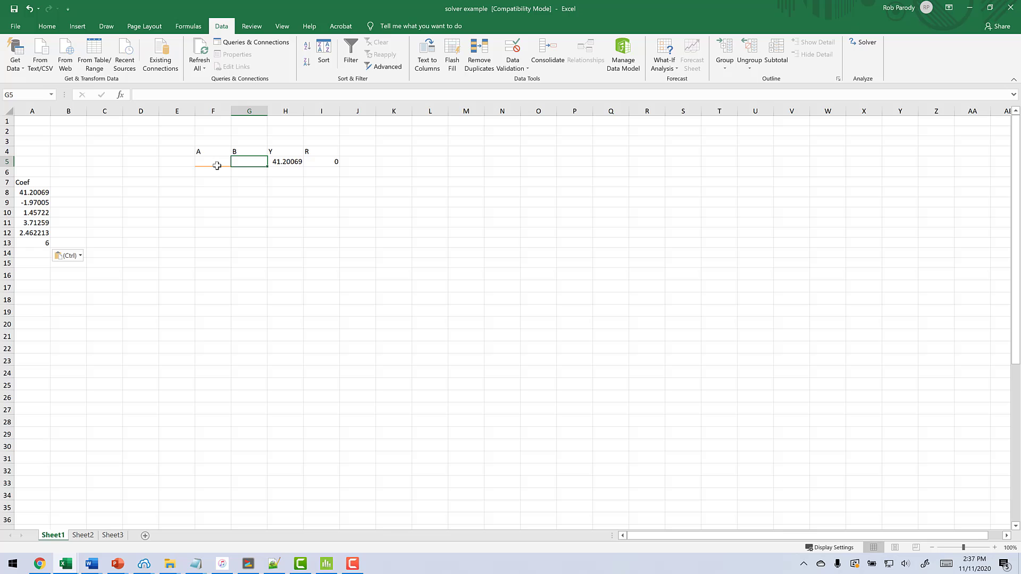
left_click(275, 163)
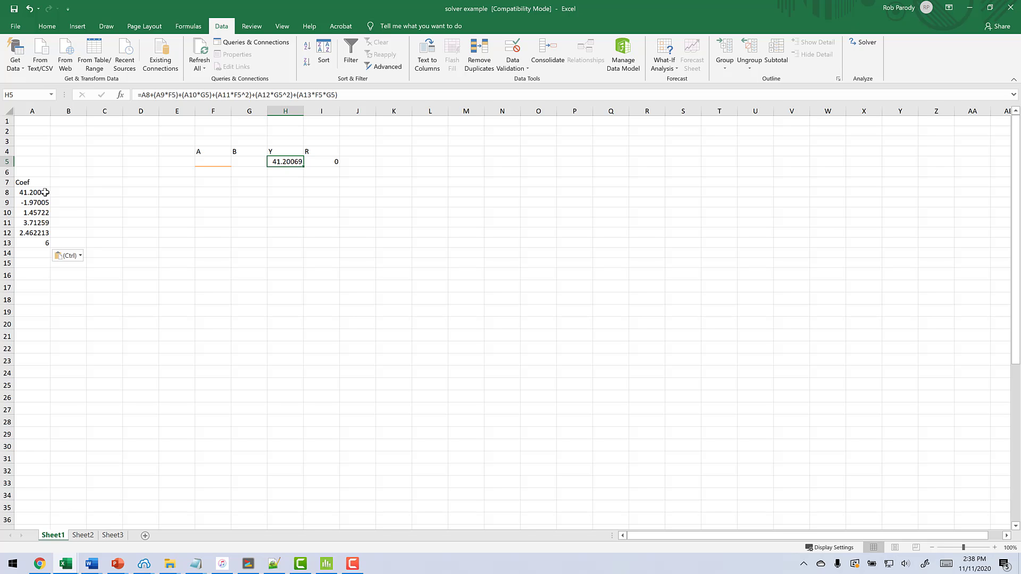
key("Right")
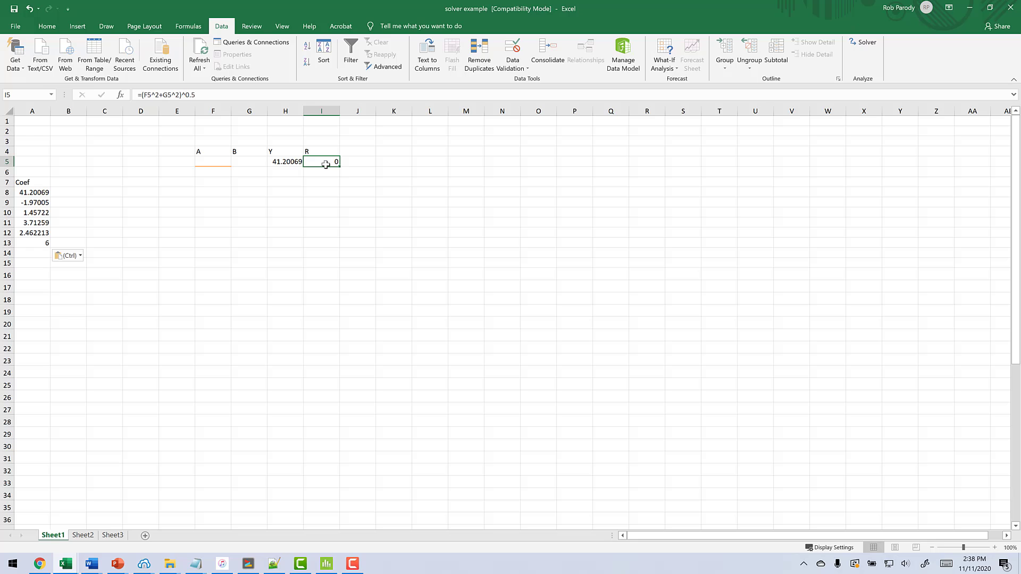
Step: In Solver, set the objective to $H$5 and choose Min
left_click(875, 46)
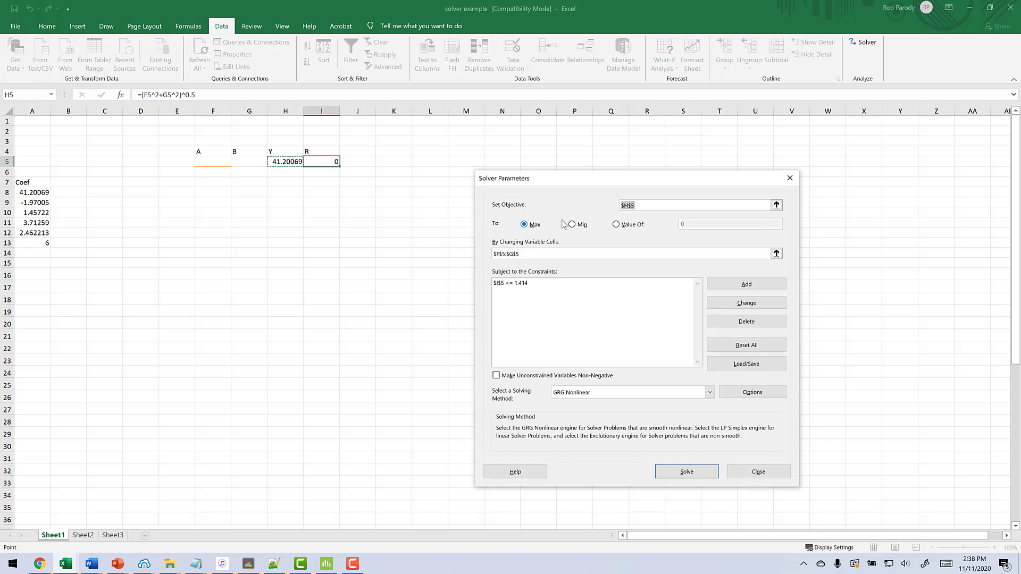
left_click(777, 206)
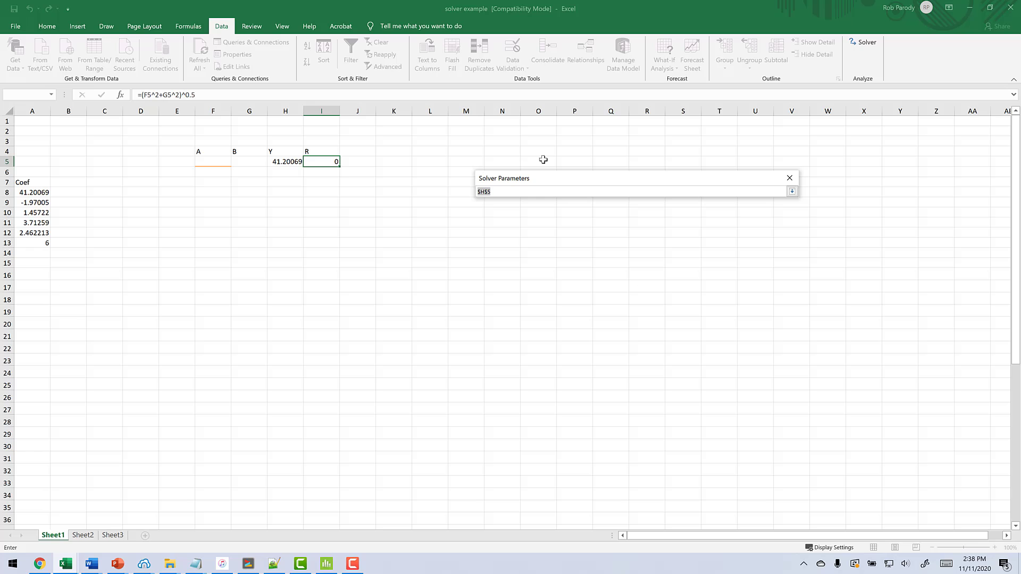
left_click(287, 163)
left_click(792, 192)
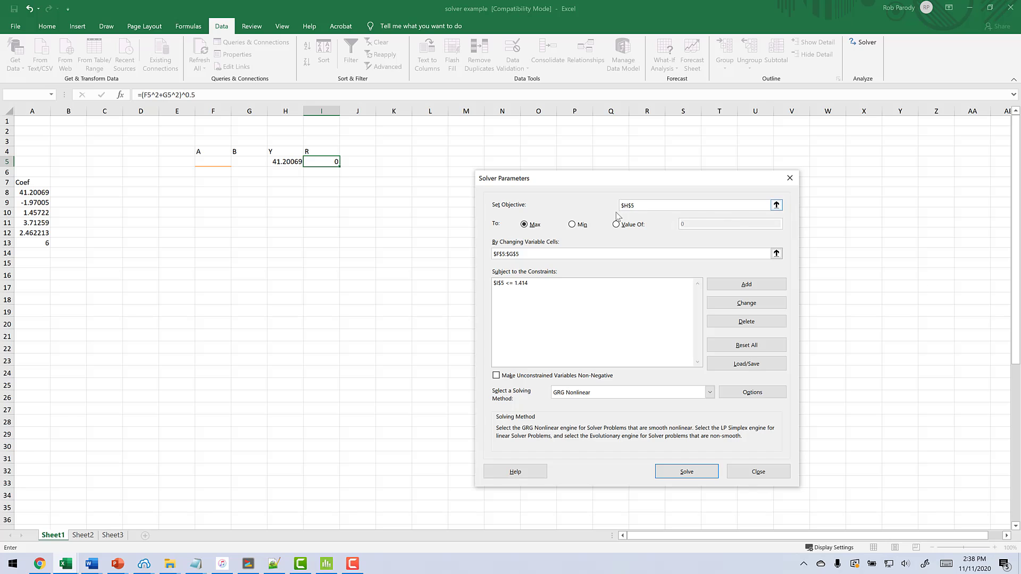
left_click(578, 226)
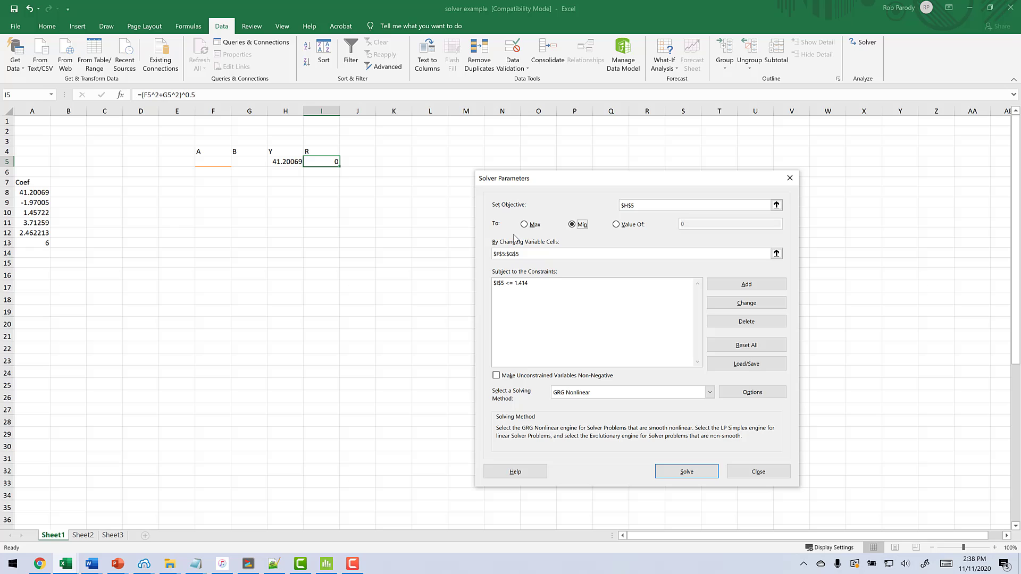
Step: Set the variable cells to $F$5:$G$5 and delete the old radius constraint
left_click(776, 254)
left_click_drag(221, 160, 245, 161)
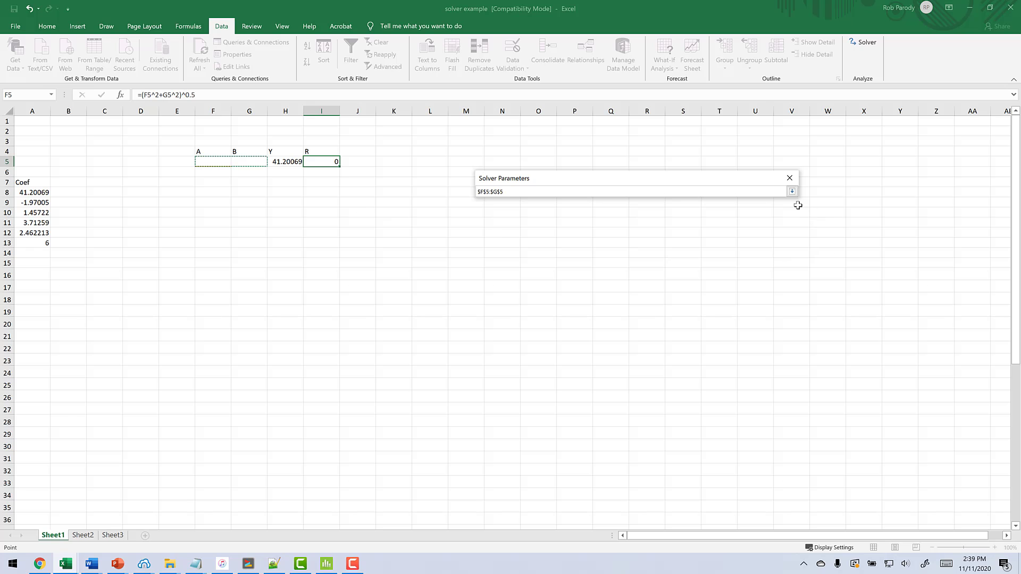
left_click(792, 191)
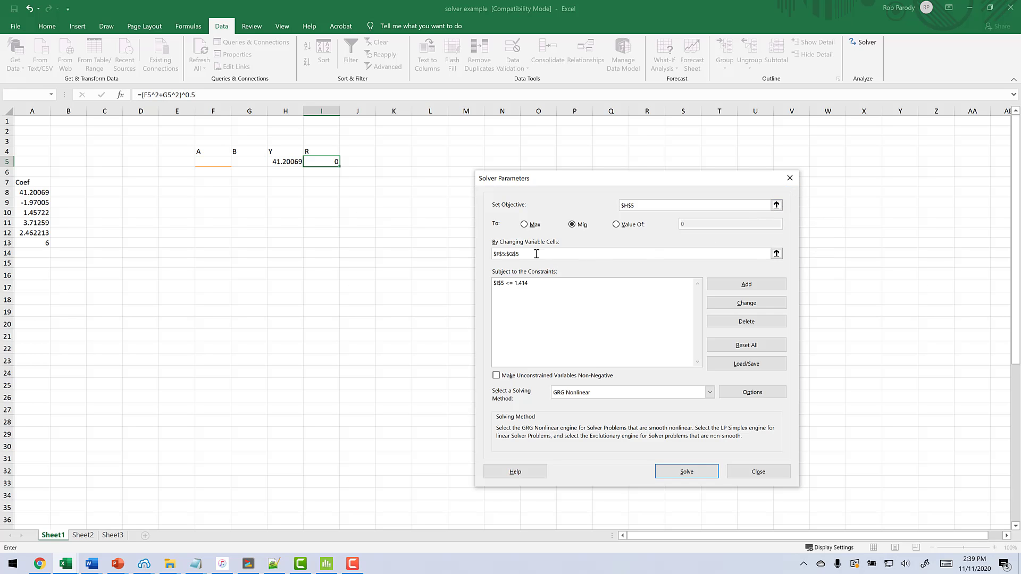
left_click(547, 287)
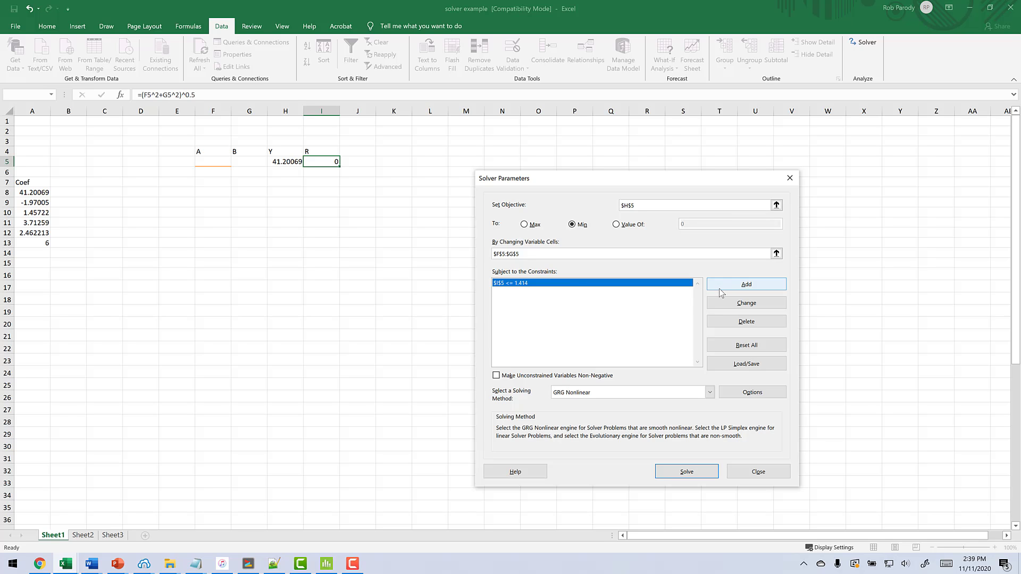
left_click(715, 319)
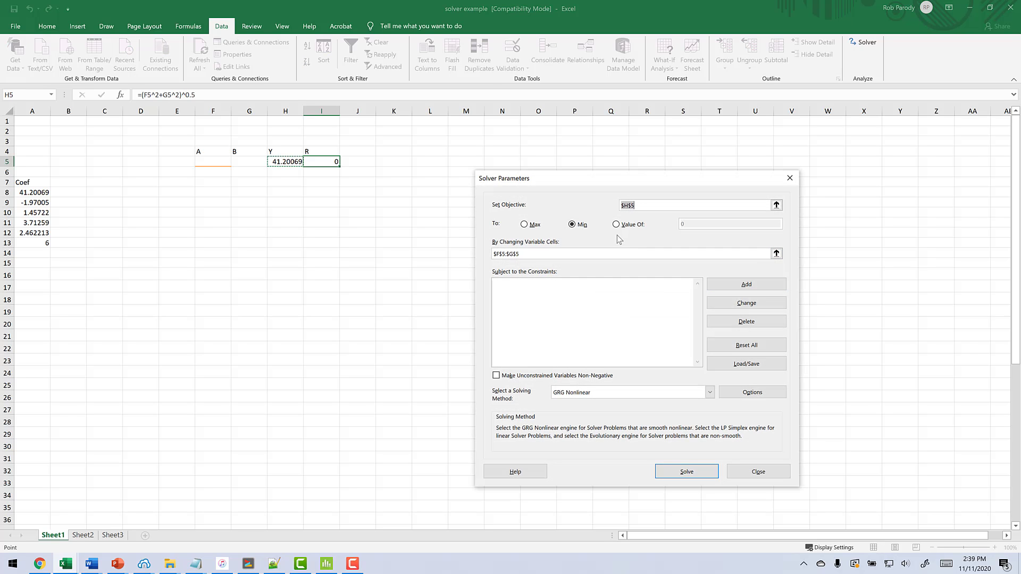
Step: Add the Solver constraint $I$5 <= 1.414
left_click(718, 286)
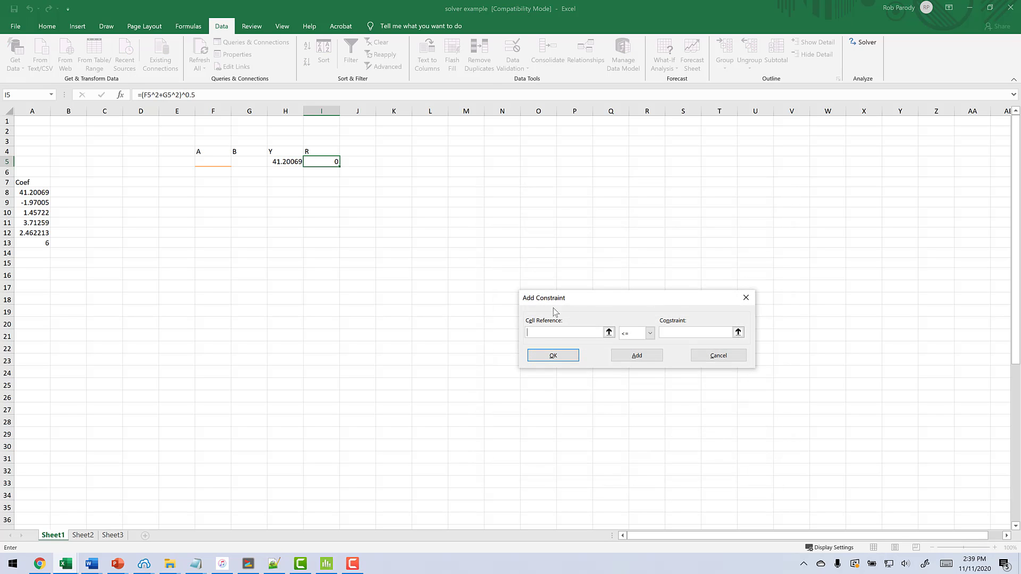
left_click(609, 332)
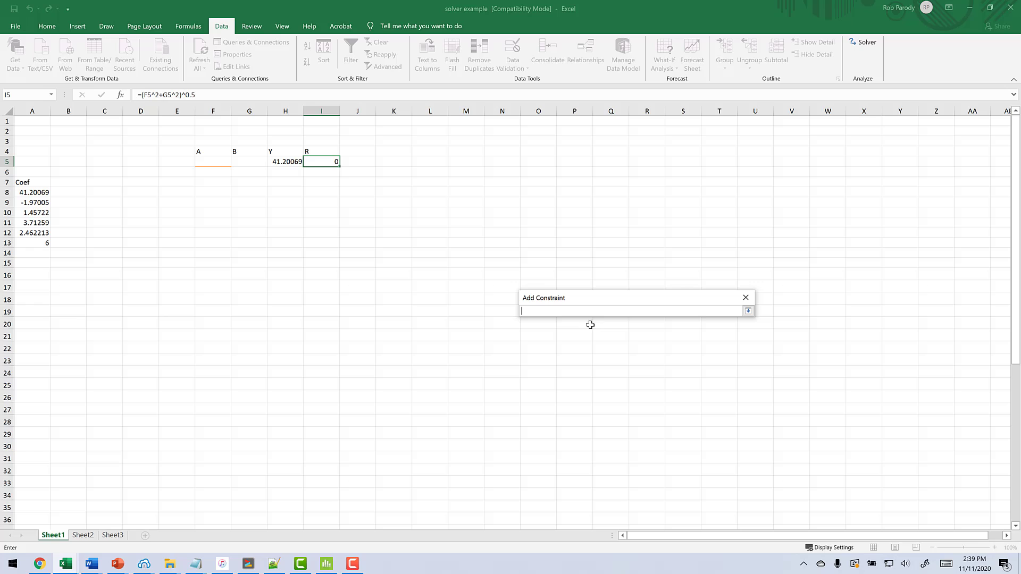
left_click(330, 158)
left_click(744, 302)
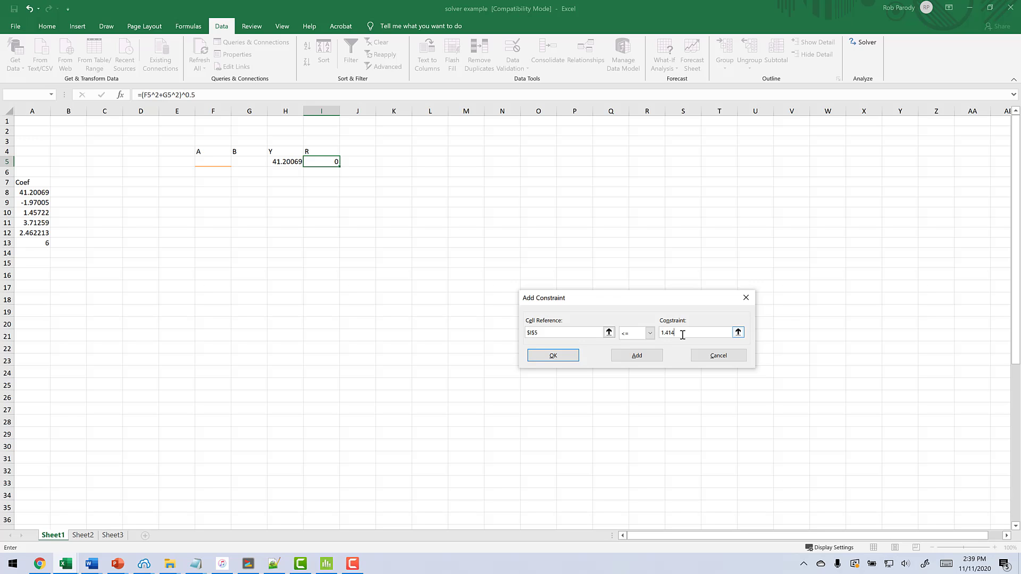
left_click(683, 335)
type("1.414")
left_click(545, 356)
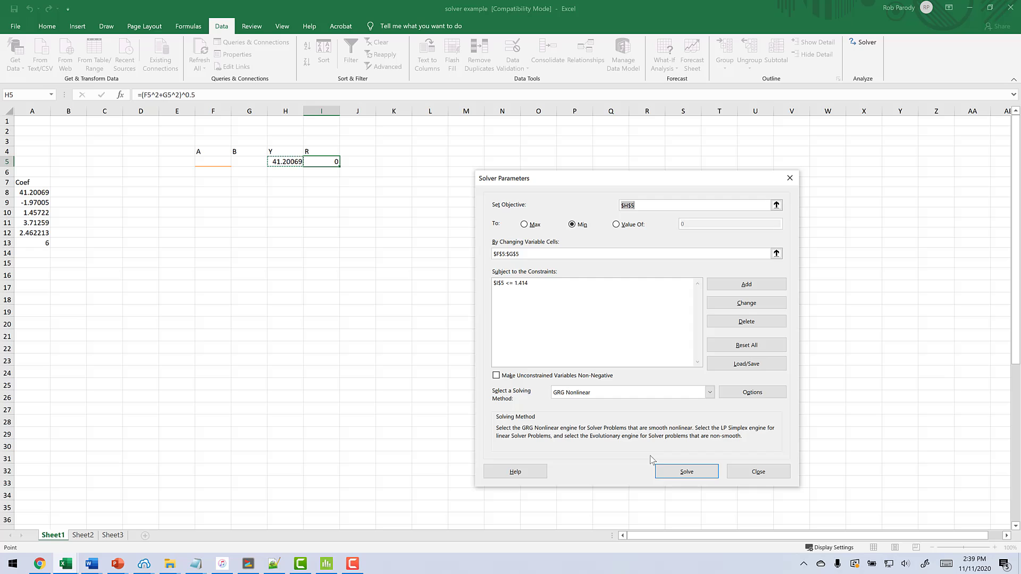
Step: Solve and keep the result: A 0.925501, B -1.06904, minimum Y 37.87716
left_click(660, 472)
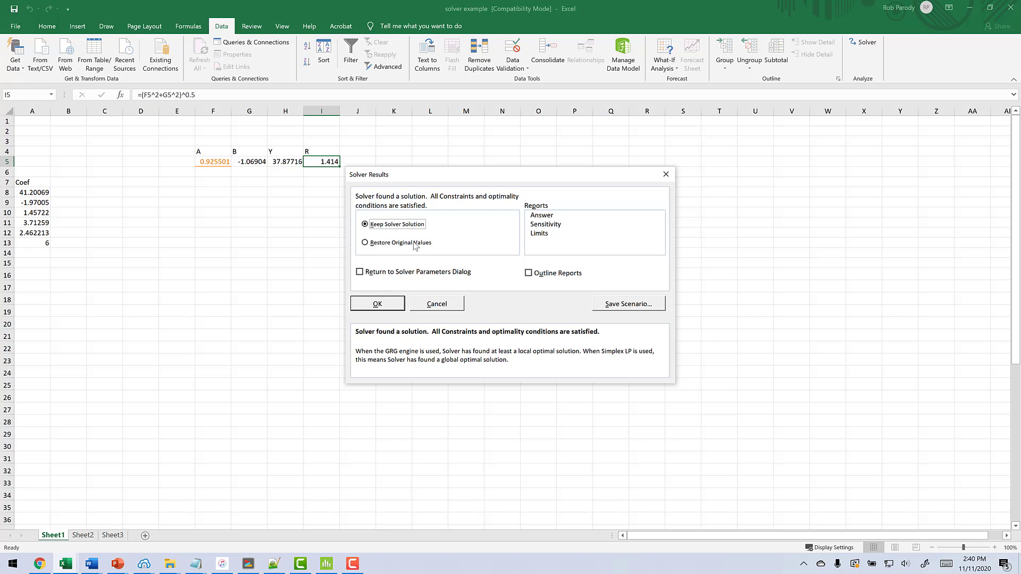
left_click(374, 304)
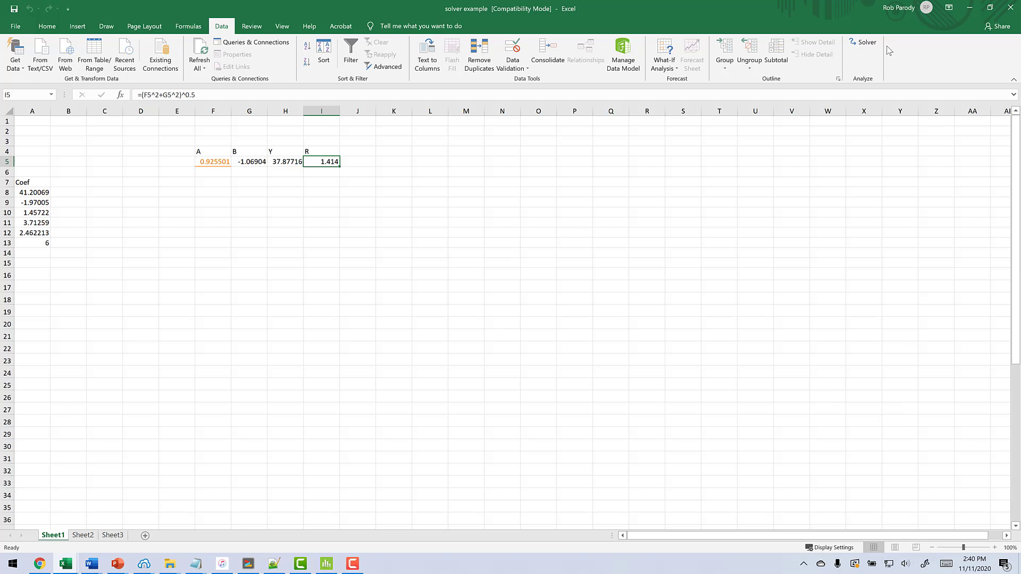
Step: Rerun Solver targeting Value Of 46 and keep A 1.185413, B 0.210985, R 1.204042
left_click(866, 43)
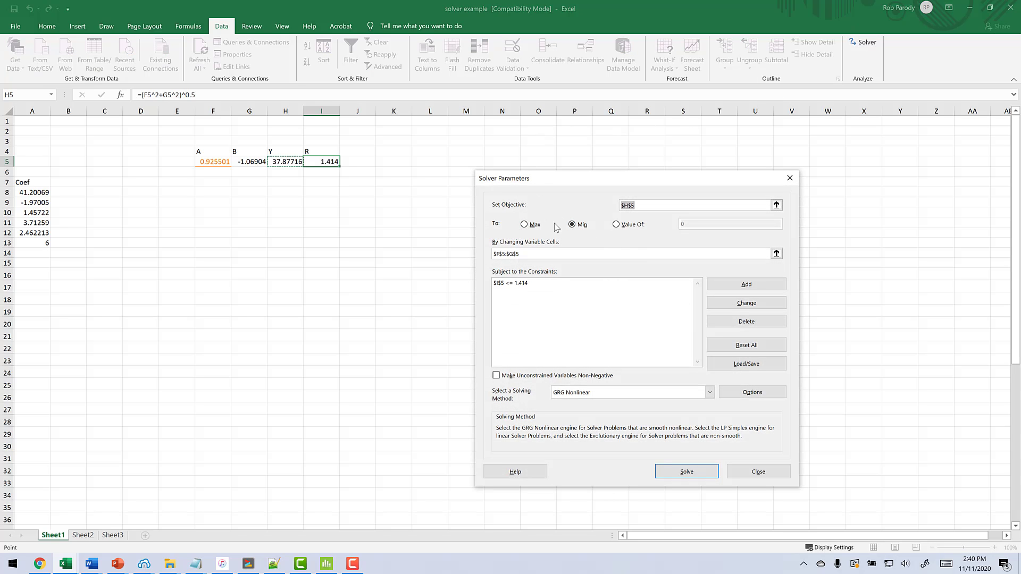
left_click(617, 226)
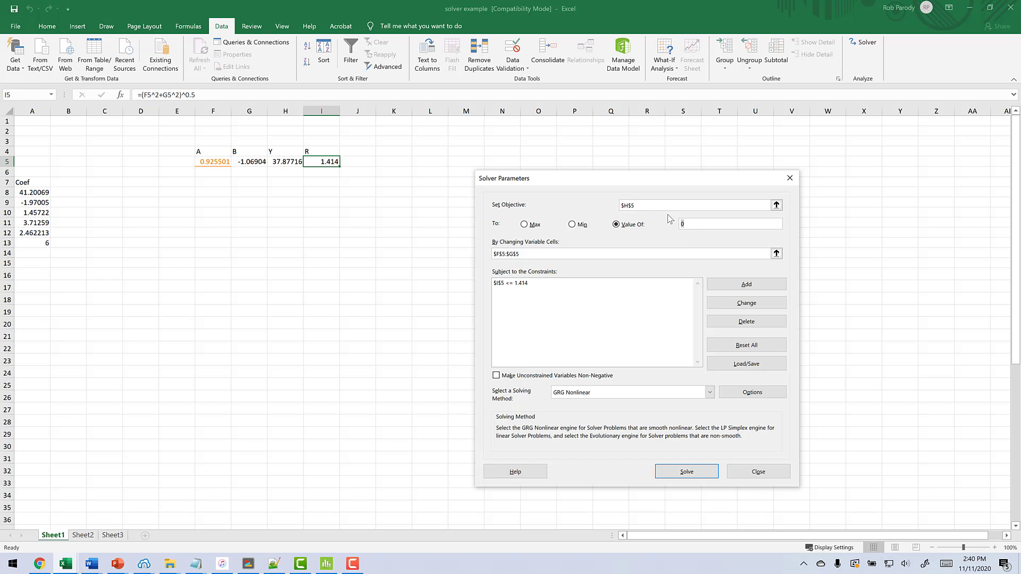
type("46")
left_click(679, 472)
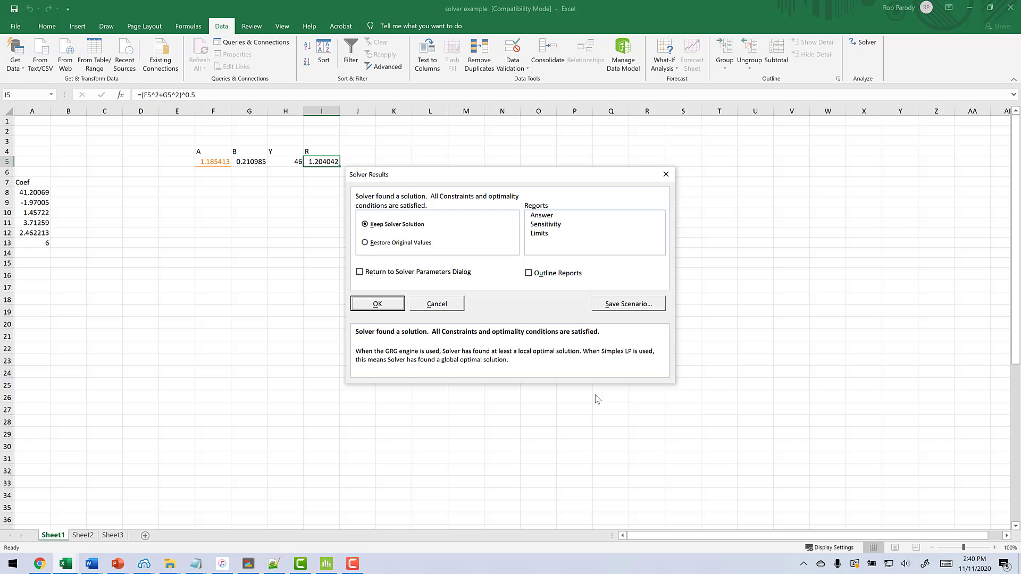
left_click(391, 305)
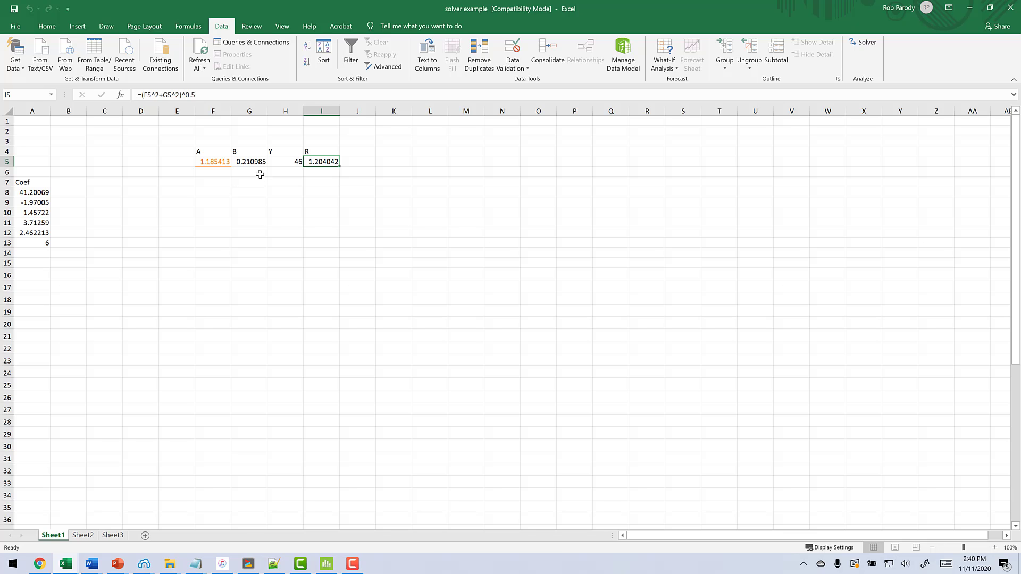
left_click(287, 162)
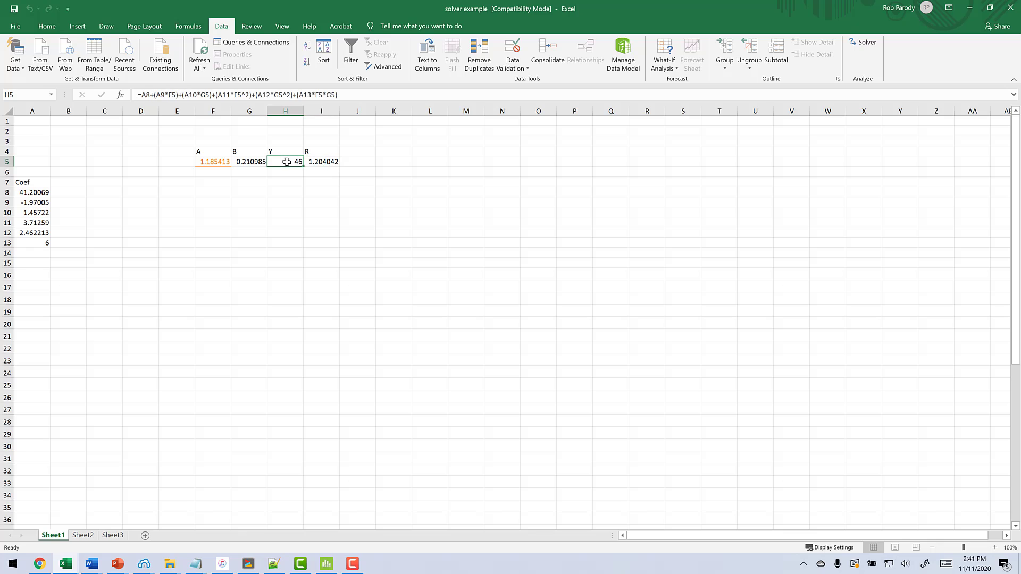
left_click(311, 165)
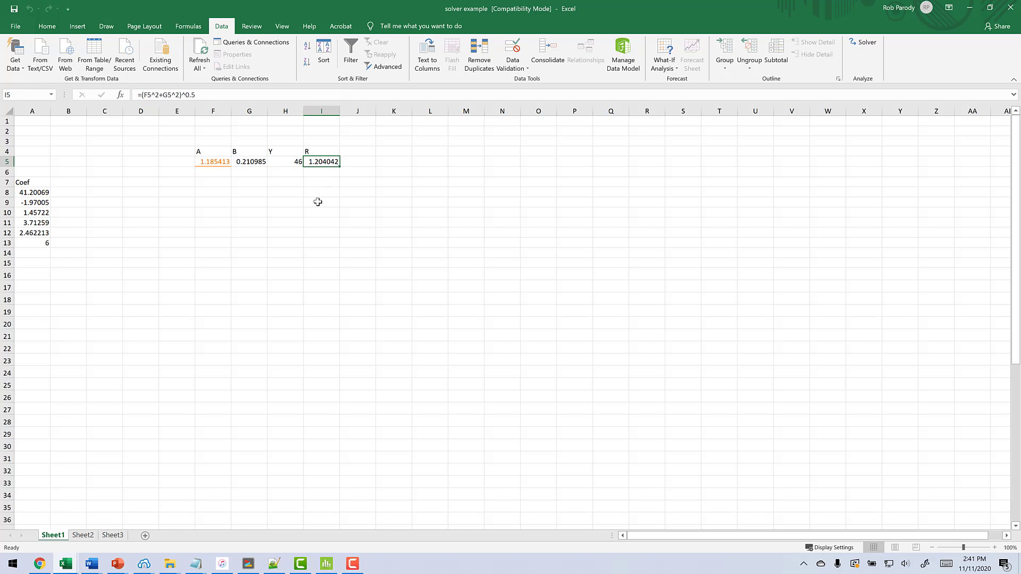